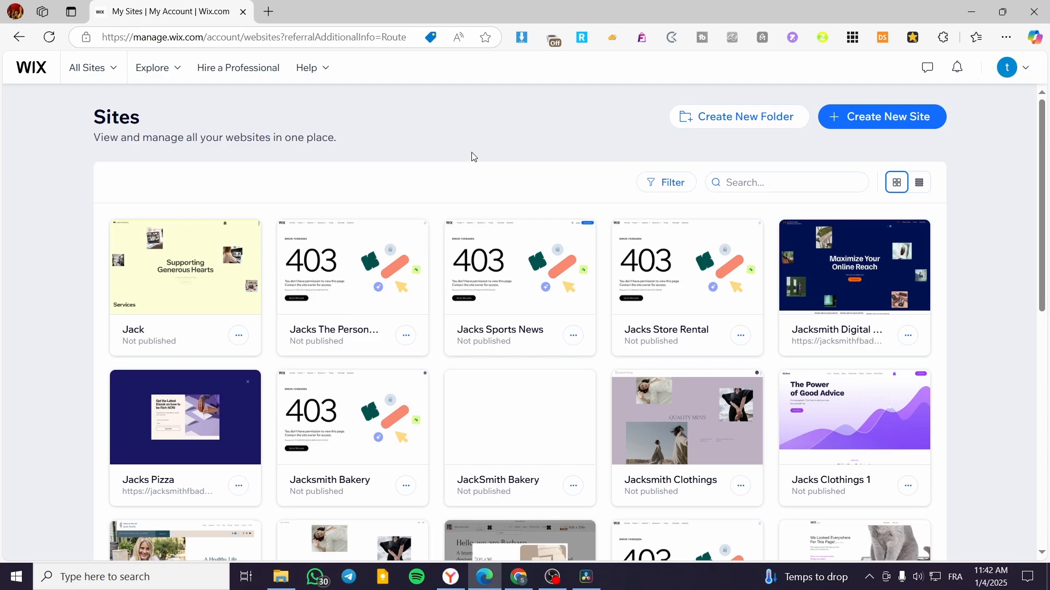
Step: Start creating a new site in a separate browser tab and choose to build it on Wix Editor
{"action": "right_click", "coordinate": [924, 117]}
{"action": "left_click", "coordinate": [902, 133]}
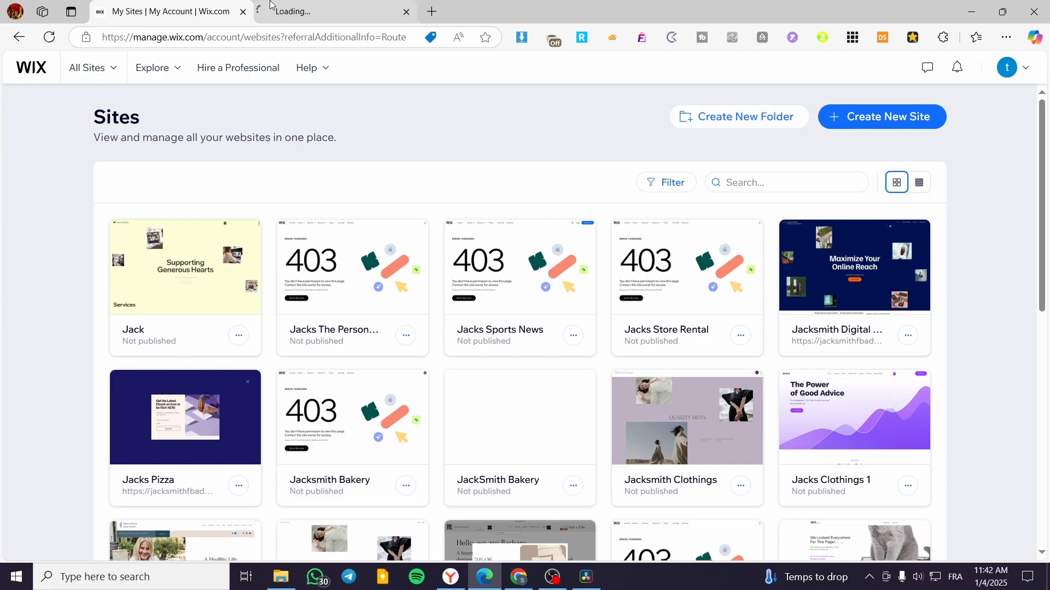
{"action": "left_click", "coordinate": [307, 11]}
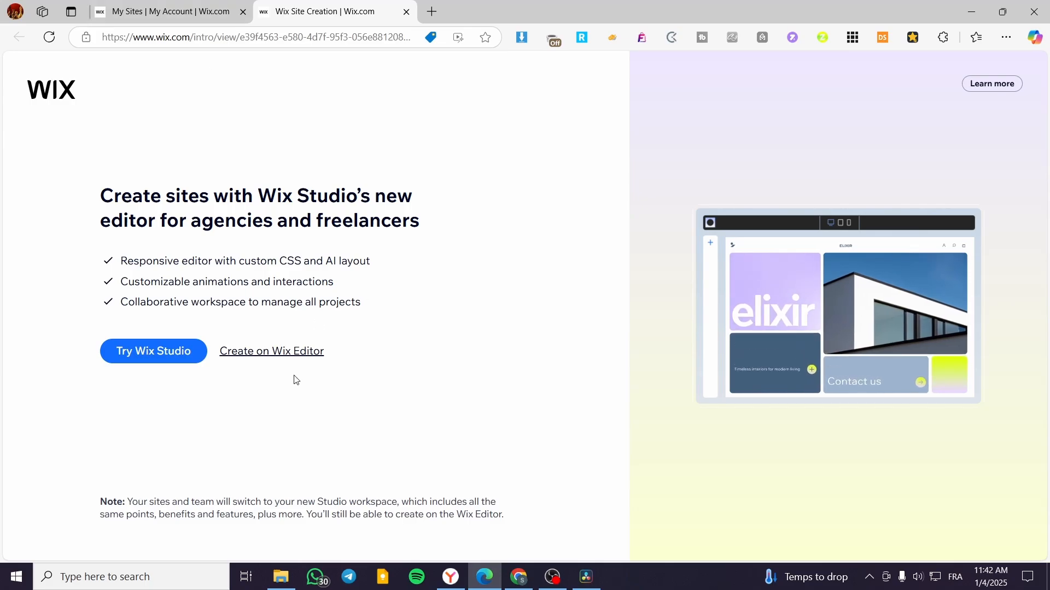
{"action": "left_click", "coordinate": [287, 361]}
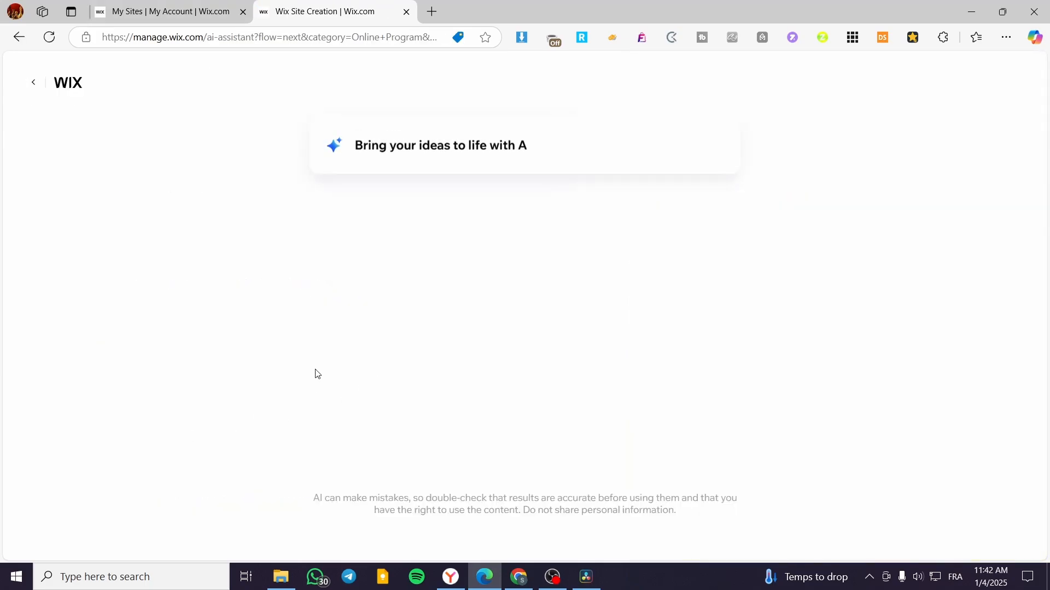
{"action": "left_click", "coordinate": [231, 21]}
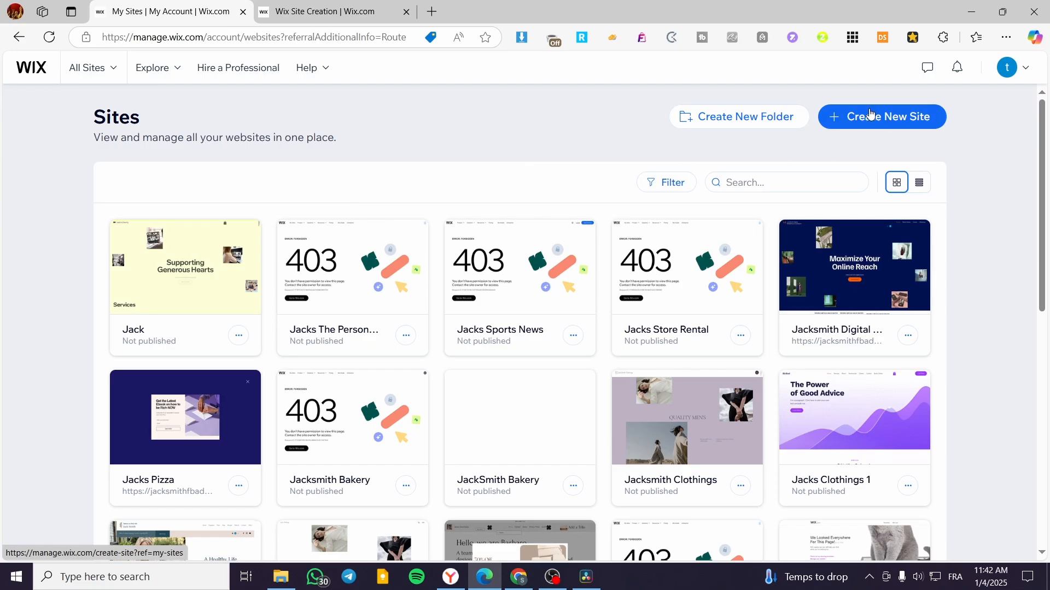
{"action": "left_click", "coordinate": [270, 20]}
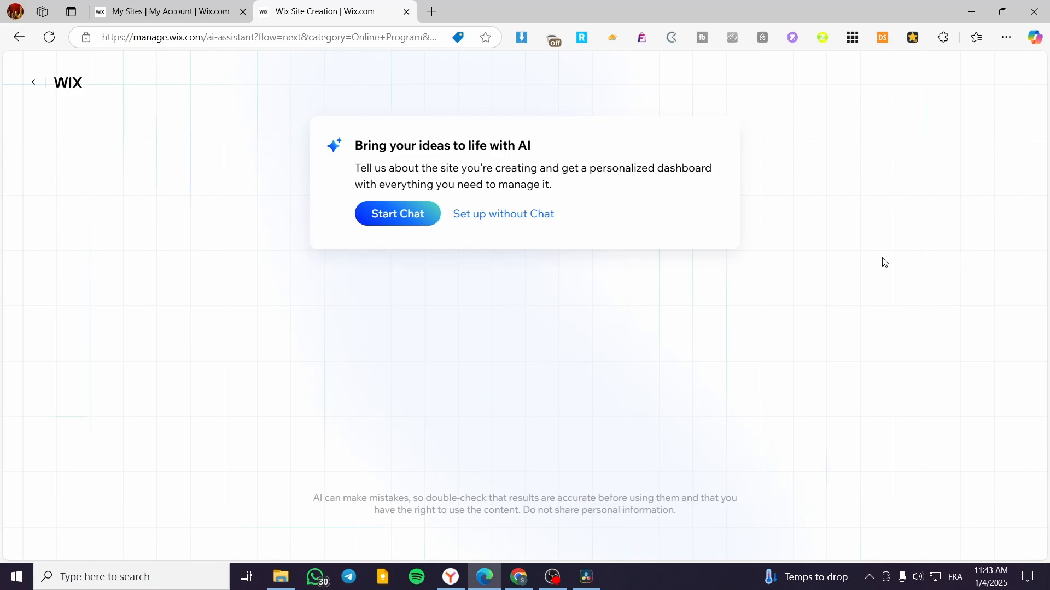
Step: Choose to set up the new site without the AI chat
{"action": "right_click", "coordinate": [394, 221]}
{"action": "left_click", "coordinate": [314, 235]}
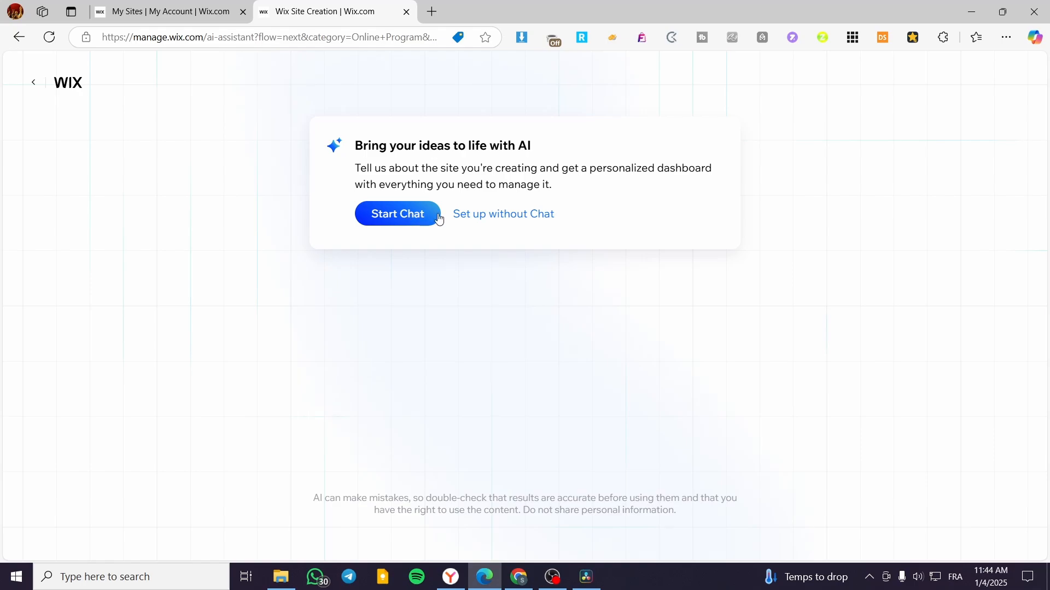
{"action": "right_click", "coordinate": [490, 219]}
{"action": "left_click", "coordinate": [453, 273]}
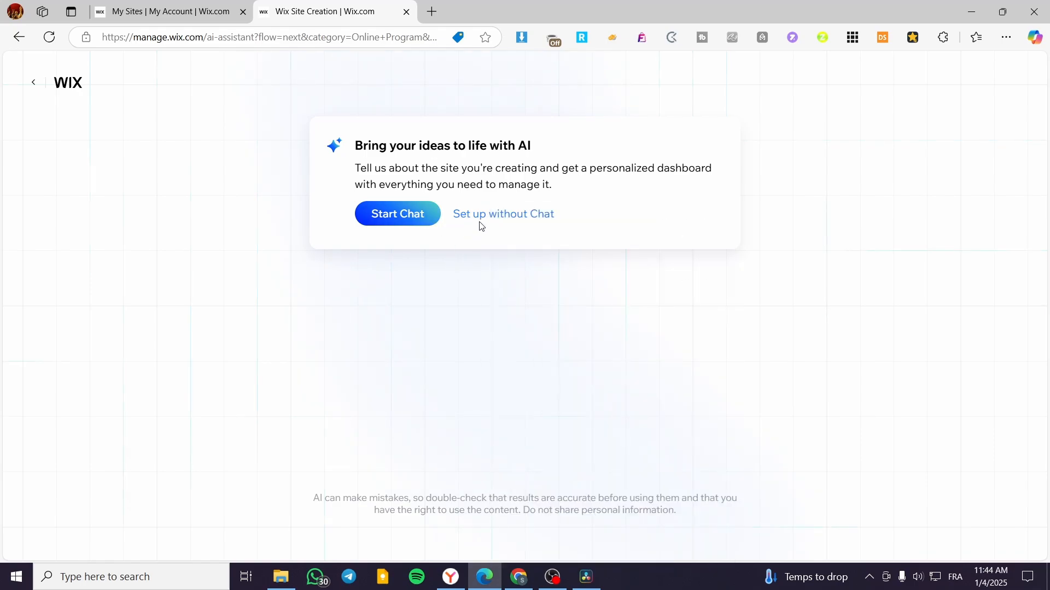
{"action": "left_click", "coordinate": [481, 223]}
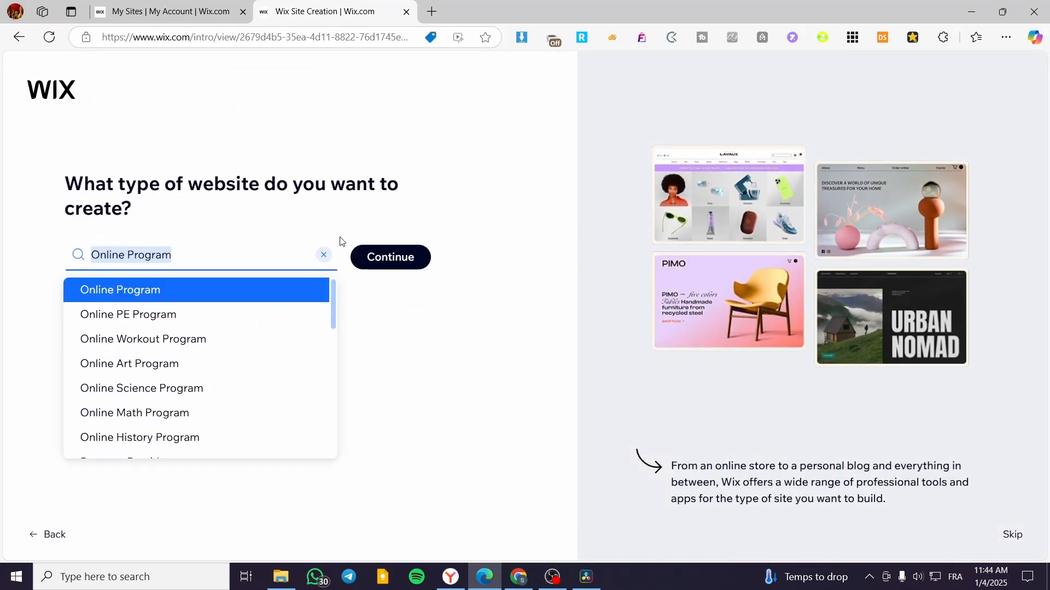
Step: Replace the suggested website type with Art Store and continue the site setup
{"action": "left_click", "coordinate": [325, 255]}
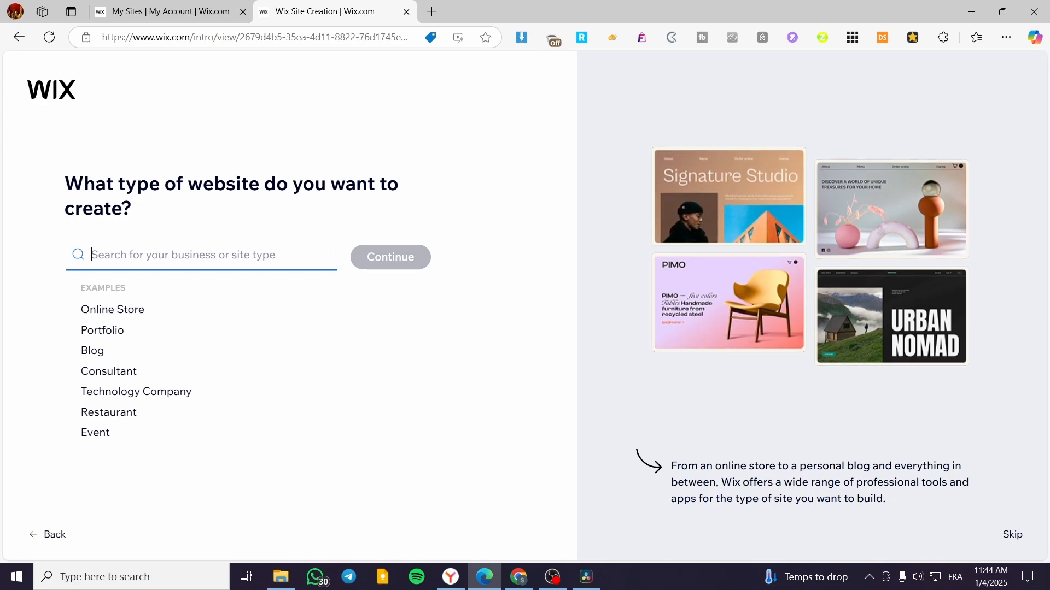
{"action": "type", "text": "art s"}
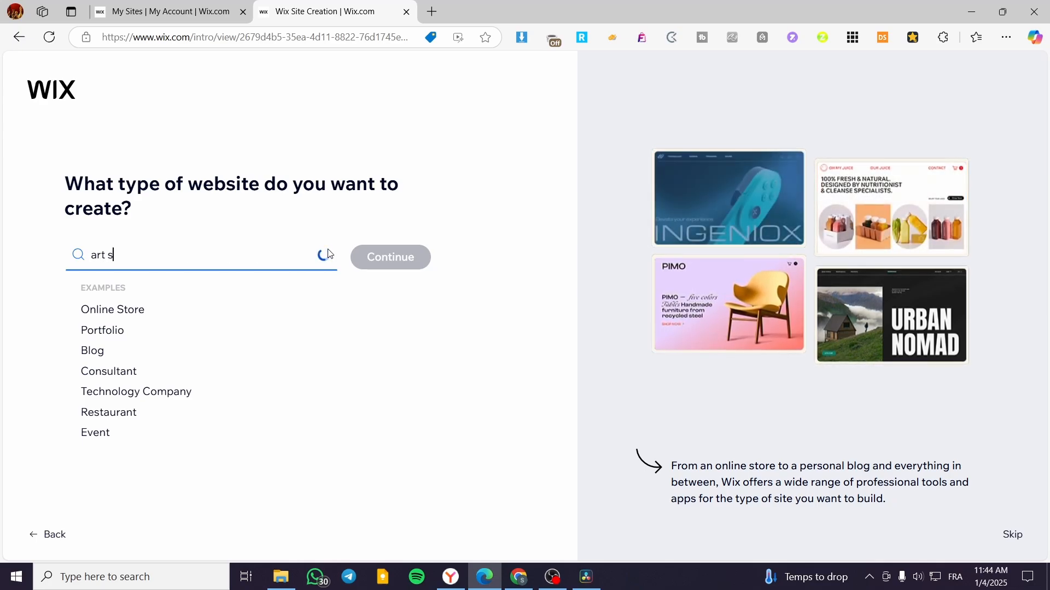
{"action": "type", "text": "tore"}
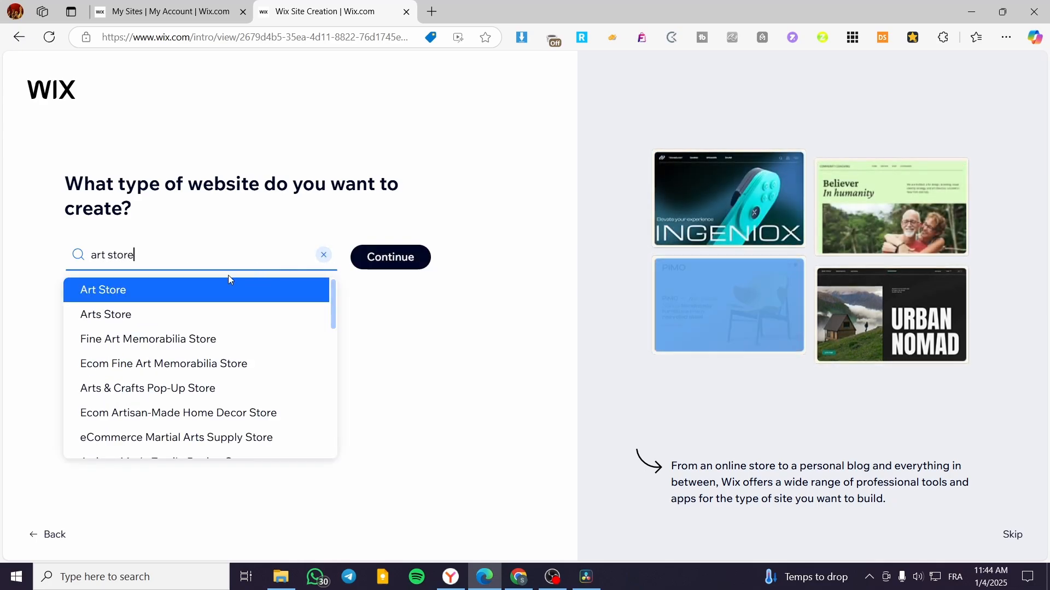
{"action": "scroll", "coordinate": [218, 343], "scroll_direction": "down", "scroll_amount": 3}
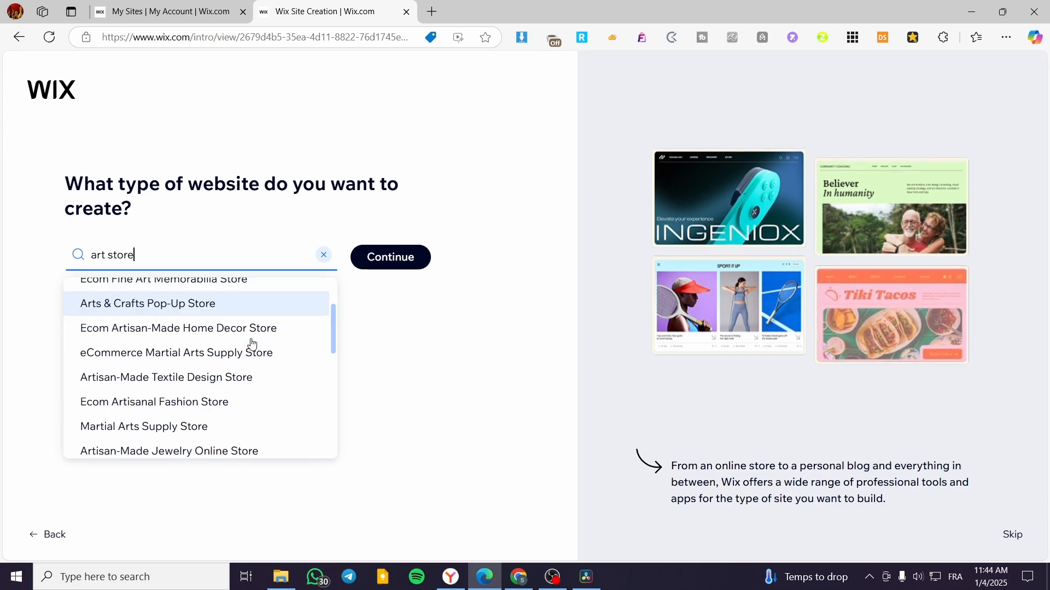
{"action": "scroll", "coordinate": [175, 424], "scroll_direction": "down", "scroll_amount": 4}
{"action": "scroll", "coordinate": [176, 421], "scroll_direction": "up", "scroll_amount": 10}
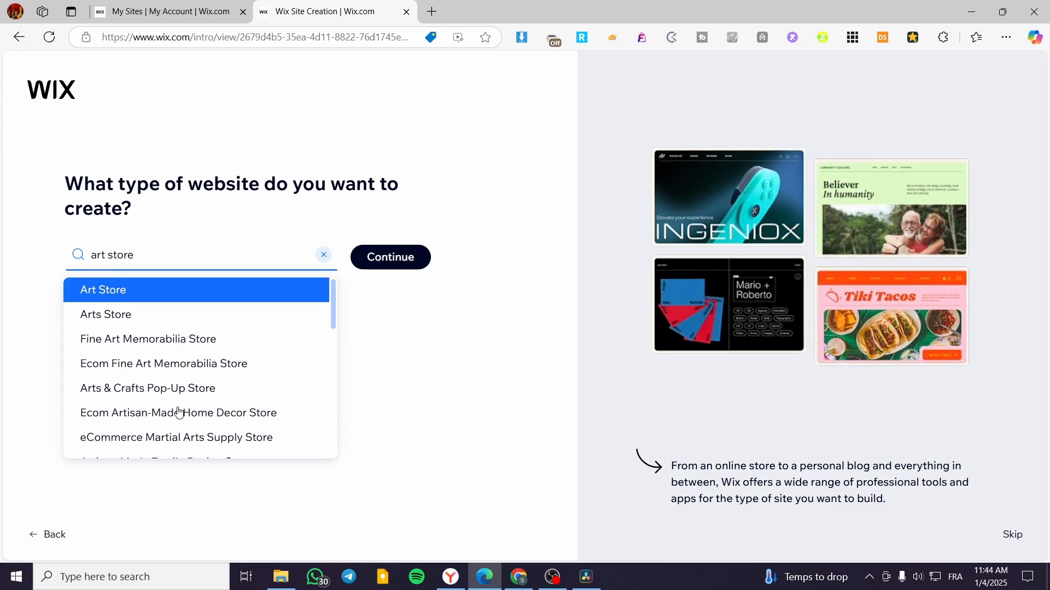
{"action": "left_click", "coordinate": [137, 300]}
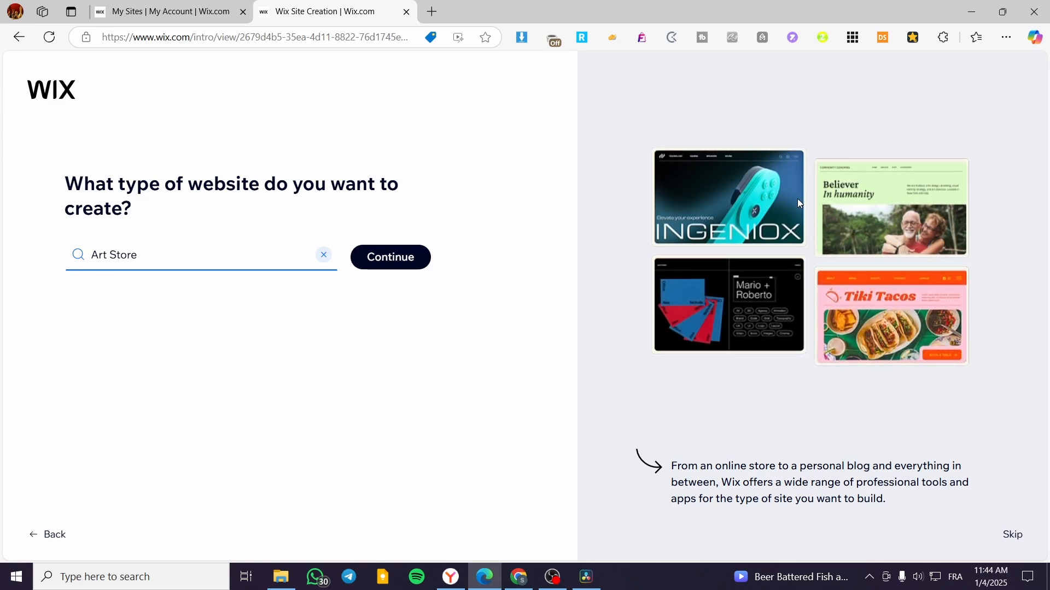
{"action": "left_click", "coordinate": [404, 259]}
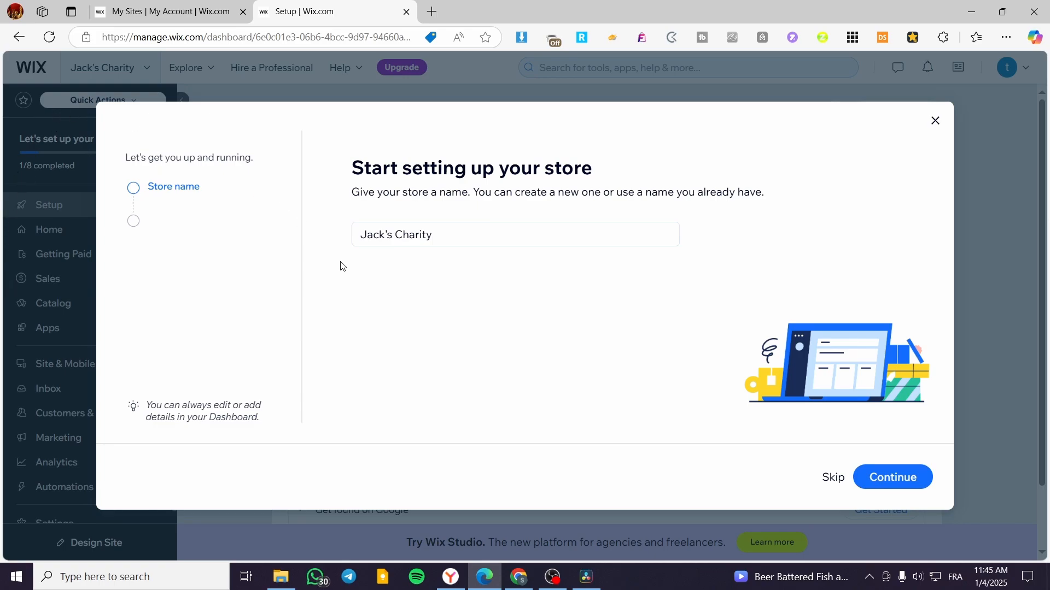
Step: Name the store "Jack's Artworks" and continue to the online presence question
{"action": "triple_click", "coordinate": [452, 237]}
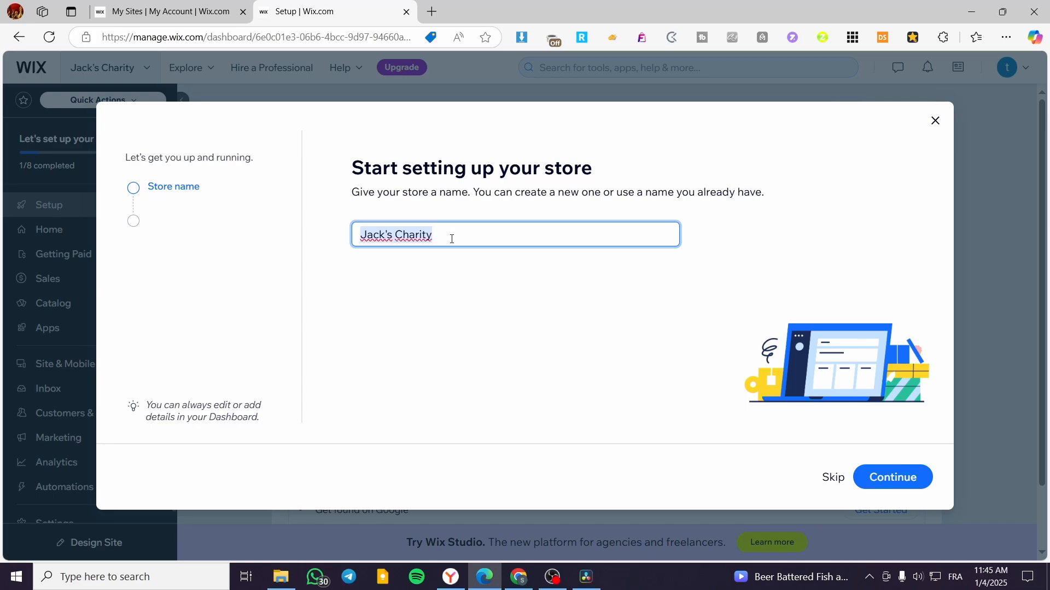
{"action": "key", "text": "BackSpace"}
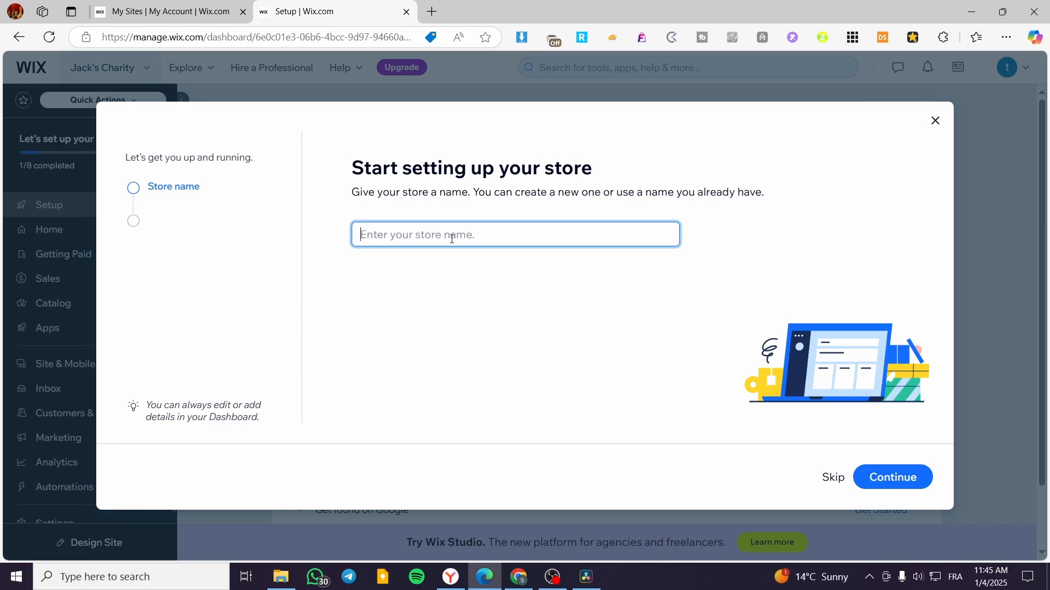
{"action": "type", "text": "Jack's Artworks"}
{"action": "left_click", "coordinate": [892, 485]}
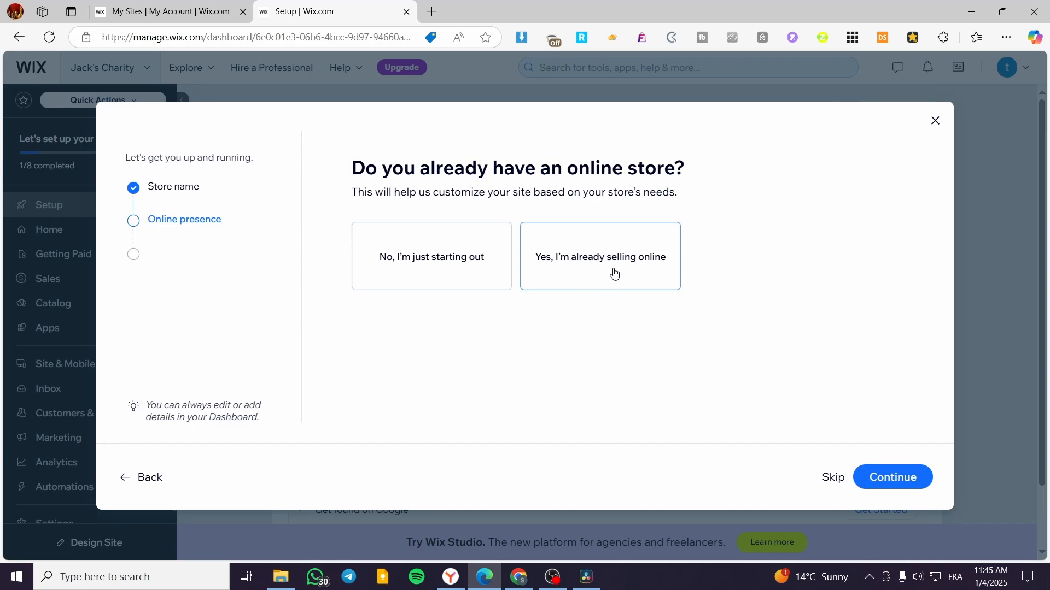
Step: Answer the existing online store question with "No, I'm just starting out" and continue
{"action": "left_click", "coordinate": [655, 272]}
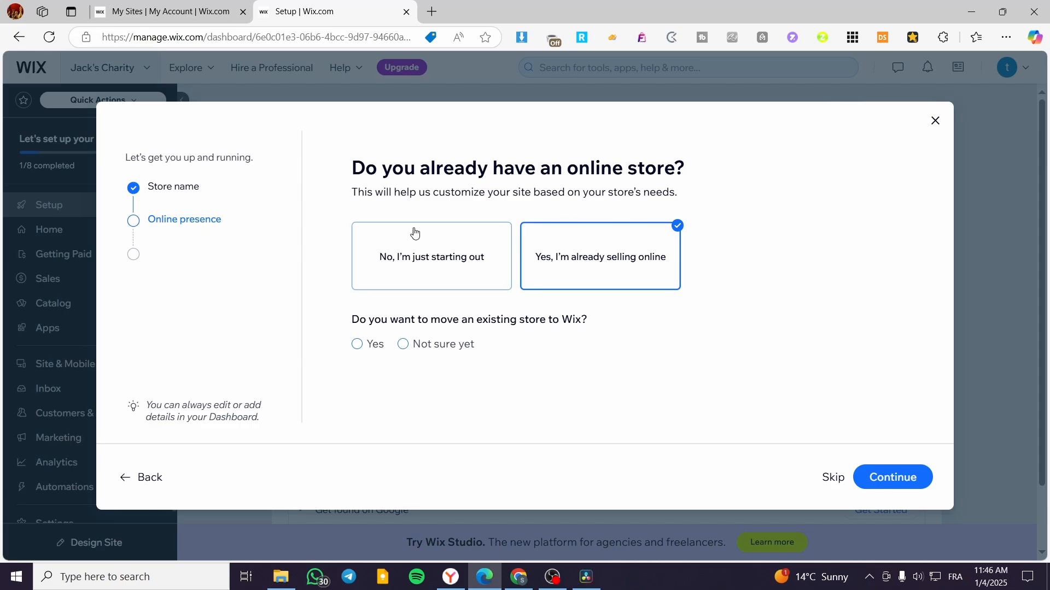
{"action": "left_click", "coordinate": [419, 268]}
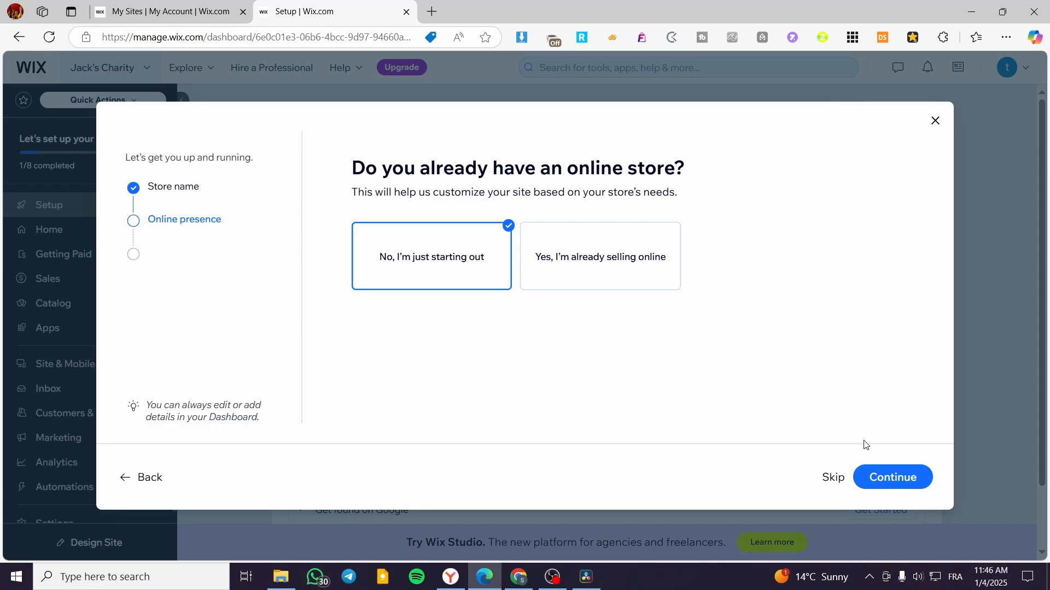
{"action": "left_click", "coordinate": [885, 484]}
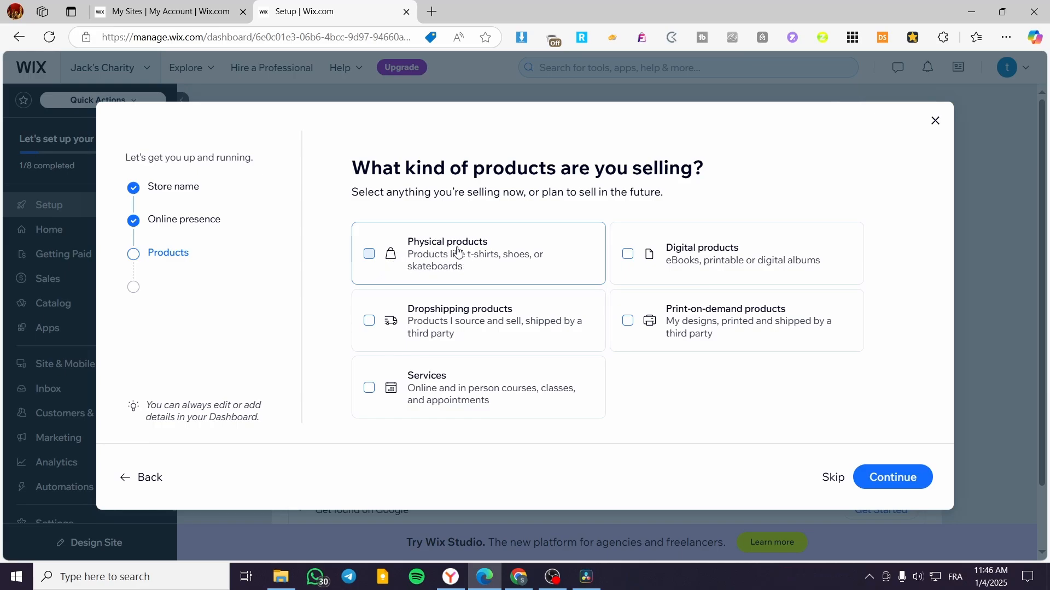
Step: Select physical, digital, print-on-demand and dropshipping products plus services as the kinds of products sold, and continue
{"action": "left_click", "coordinate": [369, 253]}
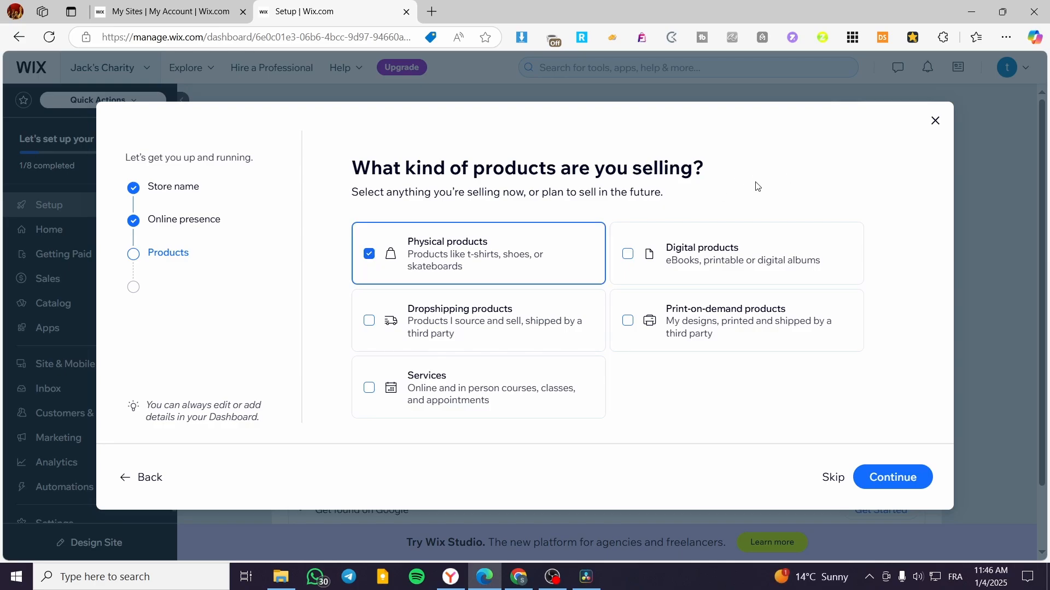
{"action": "left_click", "coordinate": [646, 257]}
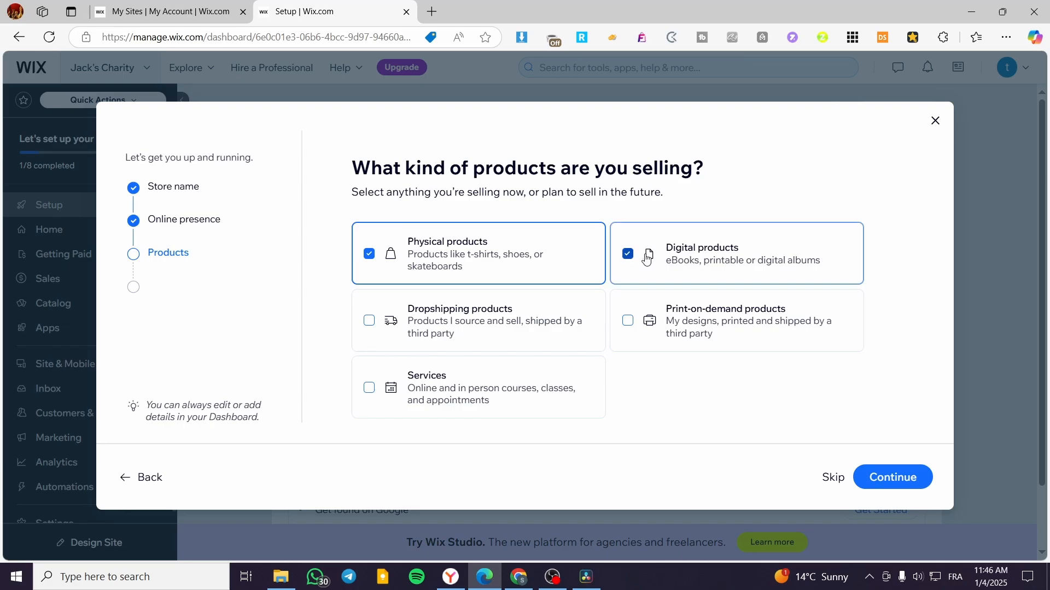
{"action": "left_click", "coordinate": [719, 323]}
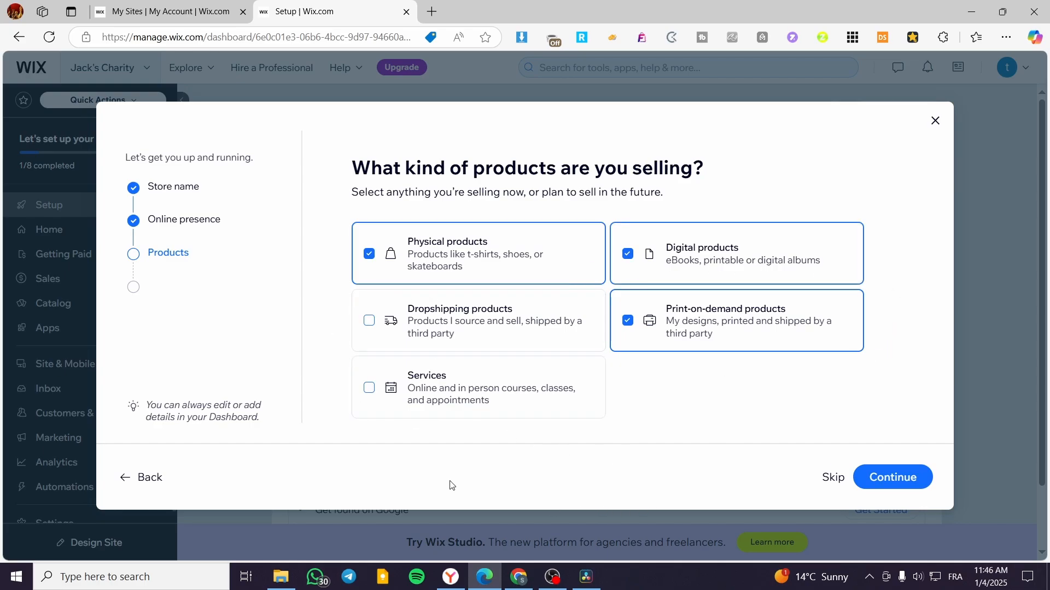
{"action": "left_click", "coordinate": [418, 339]}
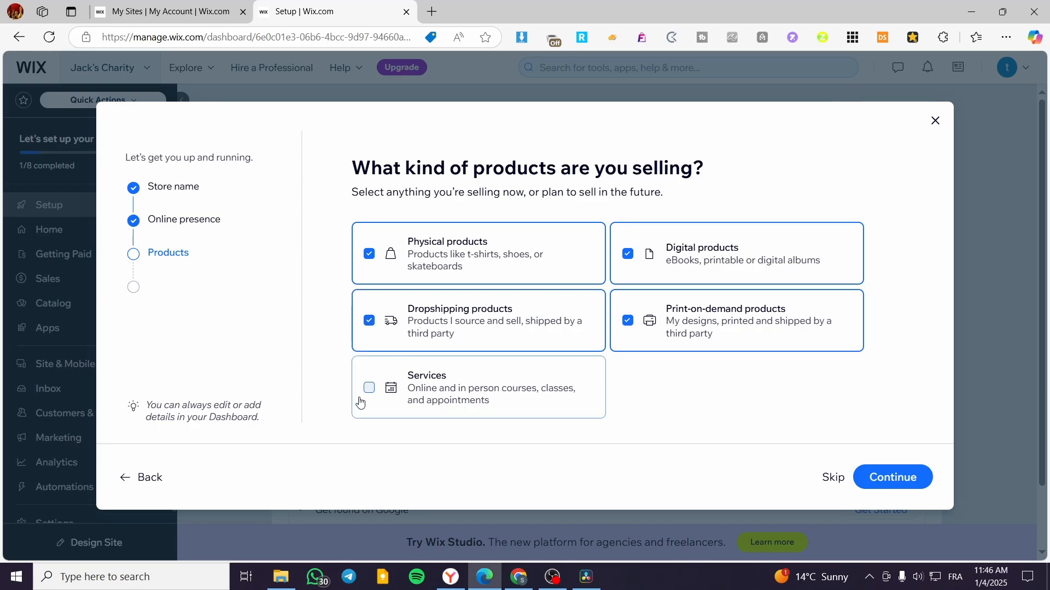
{"action": "left_click", "coordinate": [451, 397]}
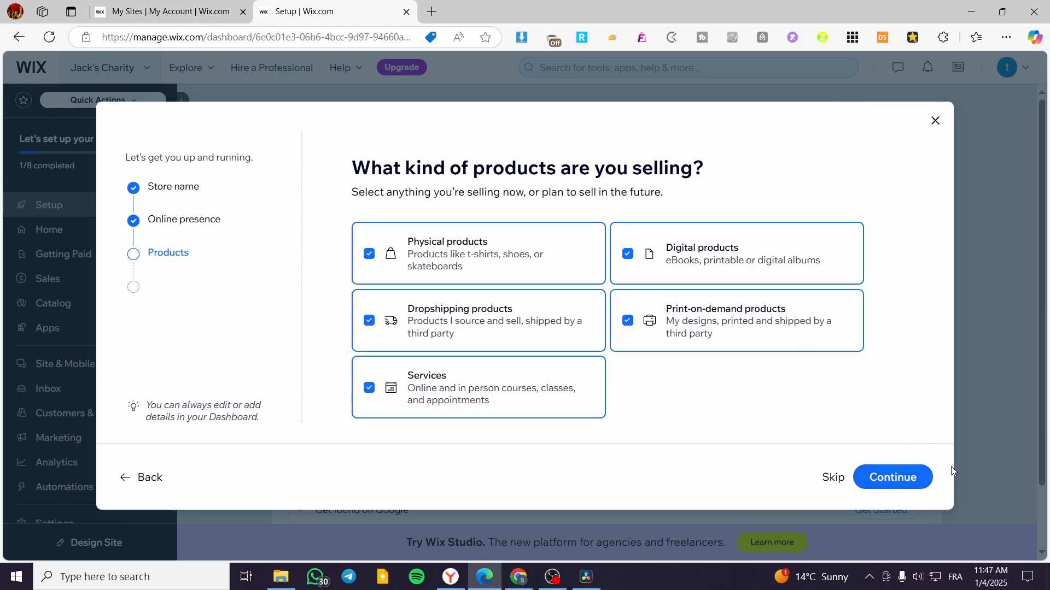
{"action": "left_click", "coordinate": [899, 477]}
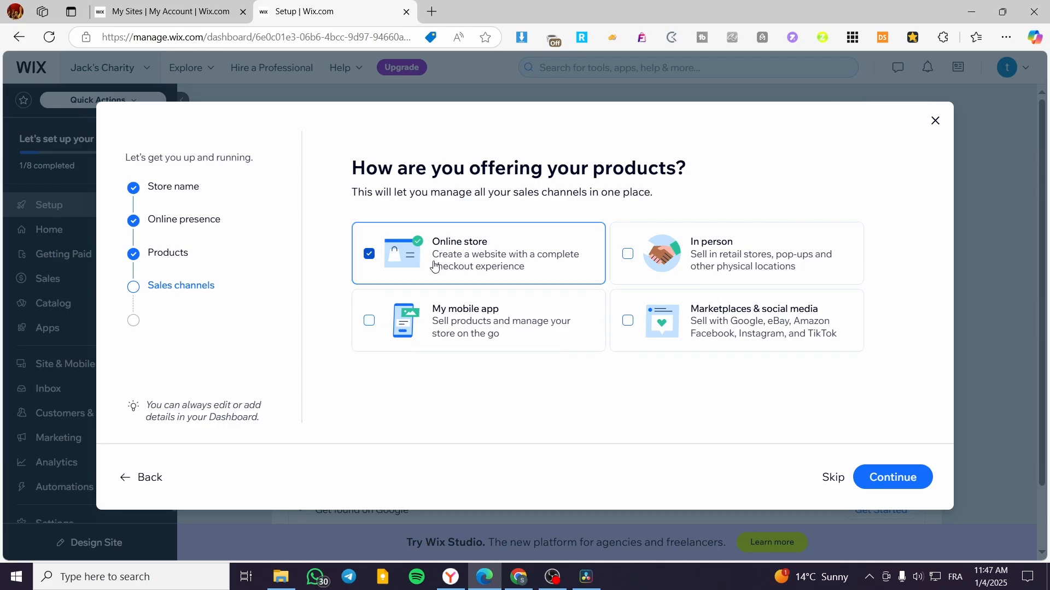
Step: Keep Online store, add Marketplaces & social media and My mobile app as sales channels, and finish the setup to reach the dashboard
{"action": "left_click", "coordinate": [369, 256]}
{"action": "left_click", "coordinate": [369, 256]}
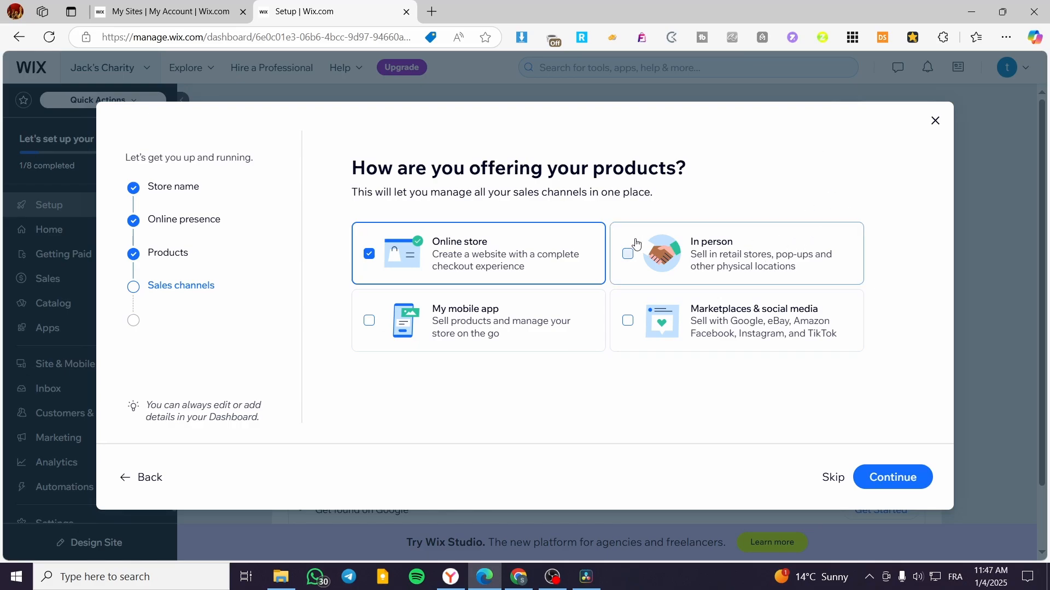
{"action": "left_click", "coordinate": [637, 327]}
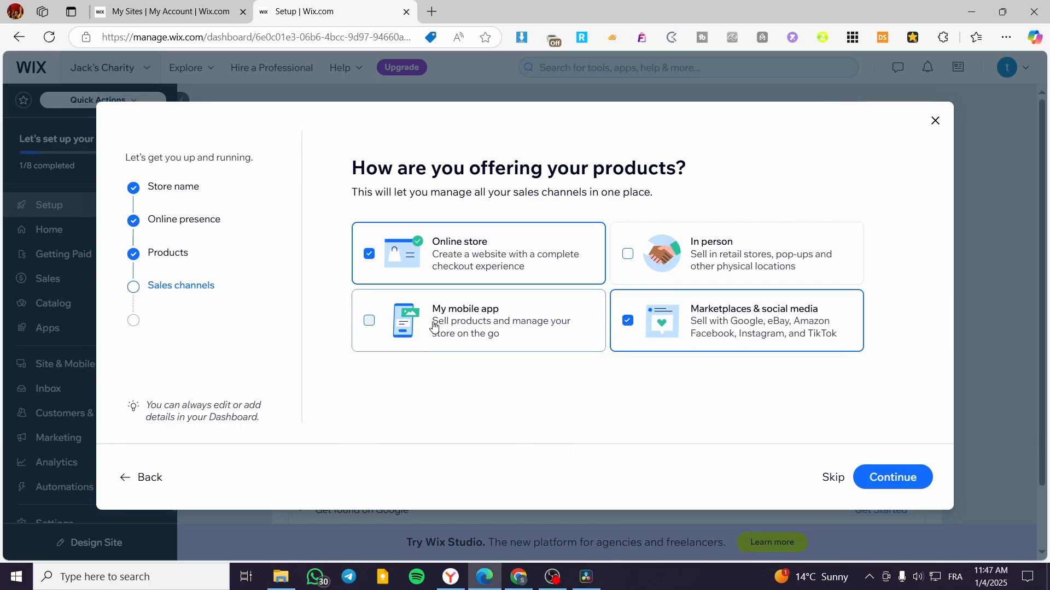
{"action": "left_click", "coordinate": [373, 323]}
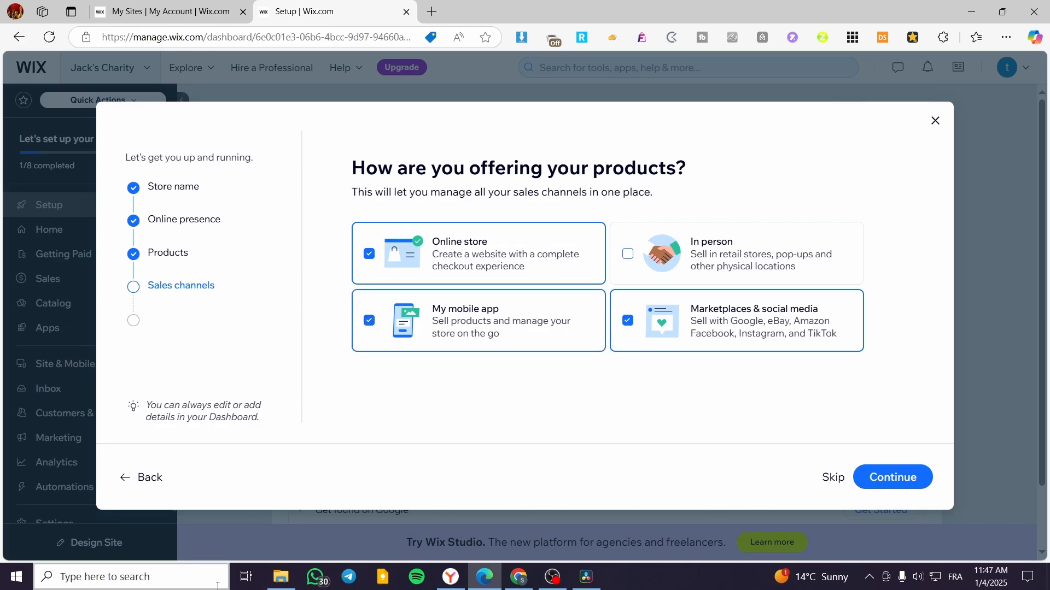
{"action": "left_click", "coordinate": [903, 479]}
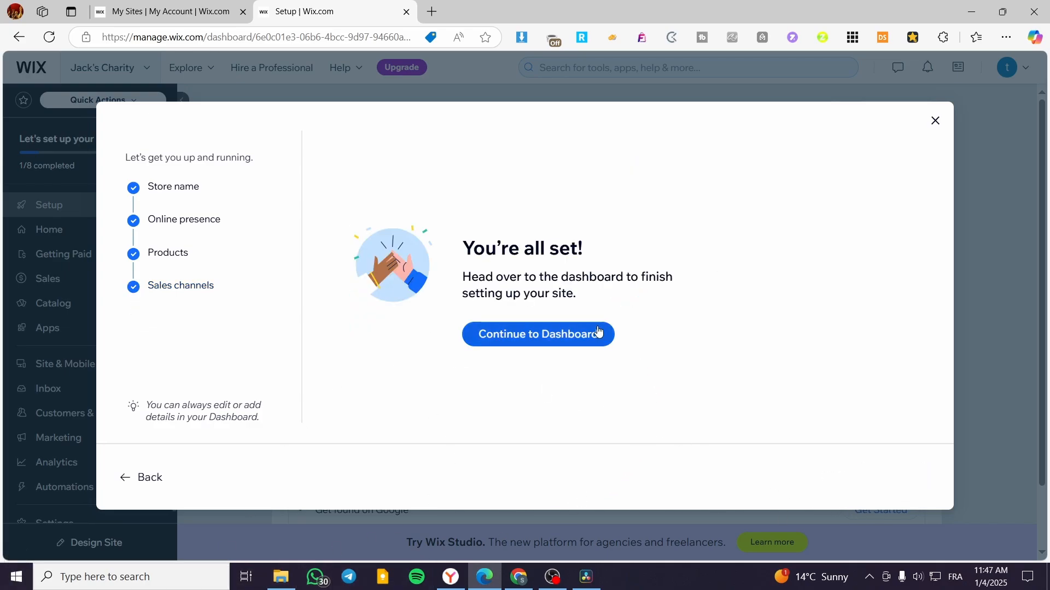
{"action": "left_click", "coordinate": [536, 336]}
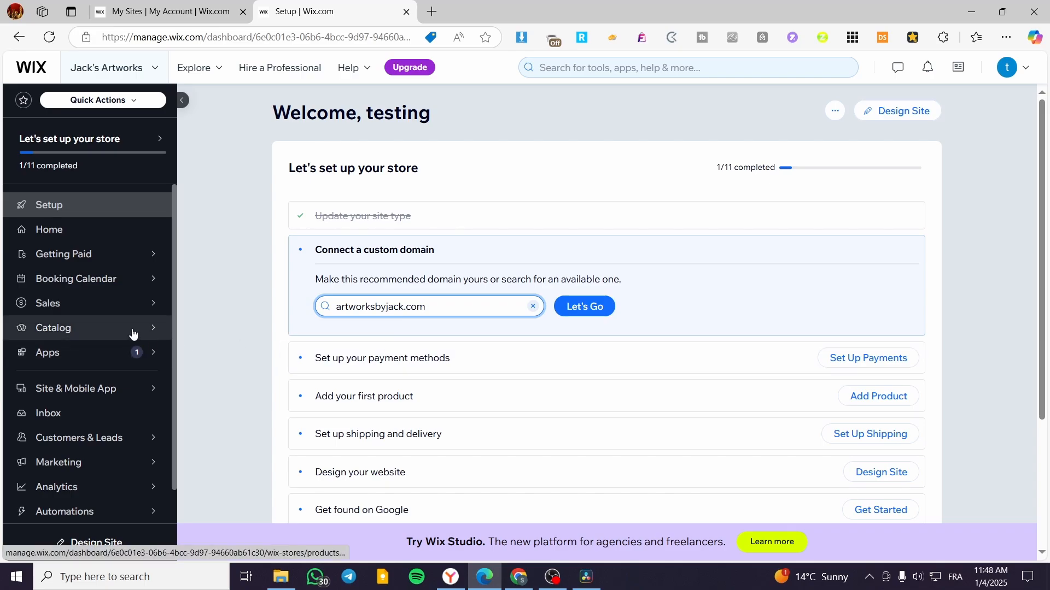
{"action": "mouse_move", "coordinate": [157, 332]}
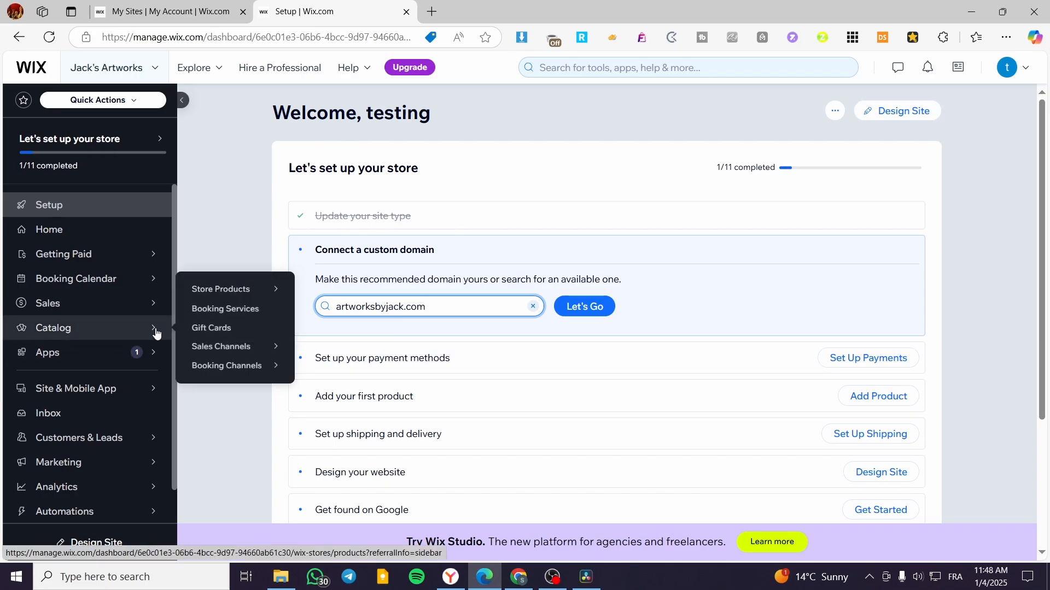
{"action": "mouse_move", "coordinate": [114, 355]}
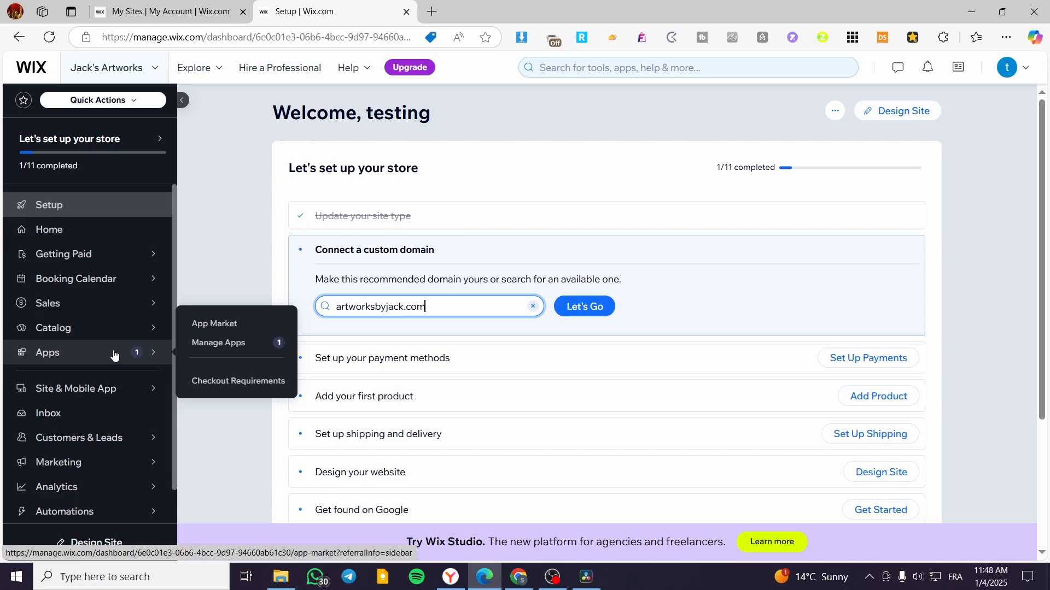
{"action": "mouse_move", "coordinate": [119, 300]}
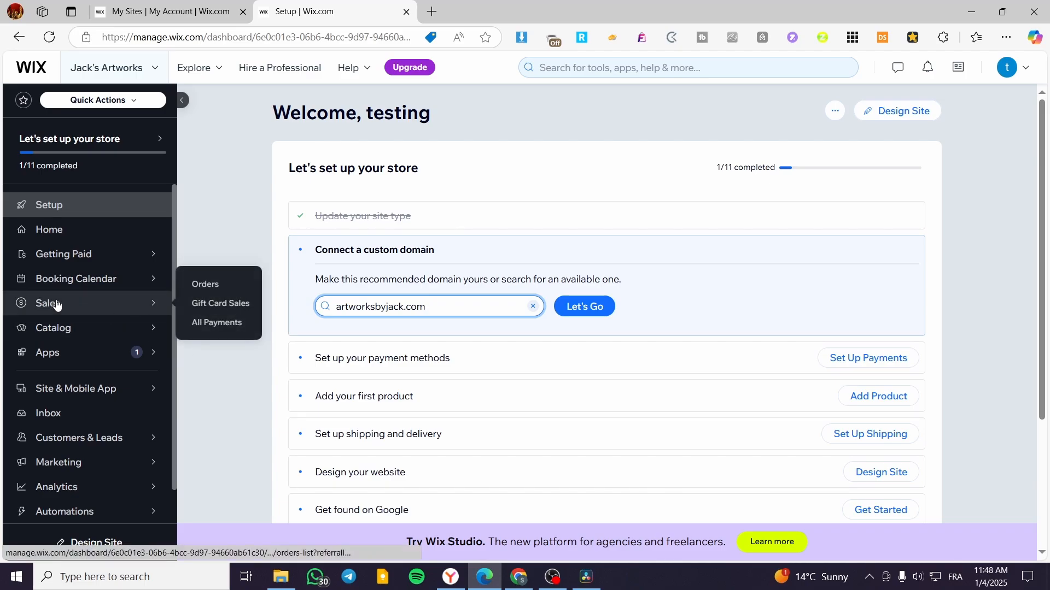
Step: Look over the dashboard's Sales, Booking Calendar and Getting Paid sections and the store setup checklist
{"action": "mouse_move", "coordinate": [82, 285]}
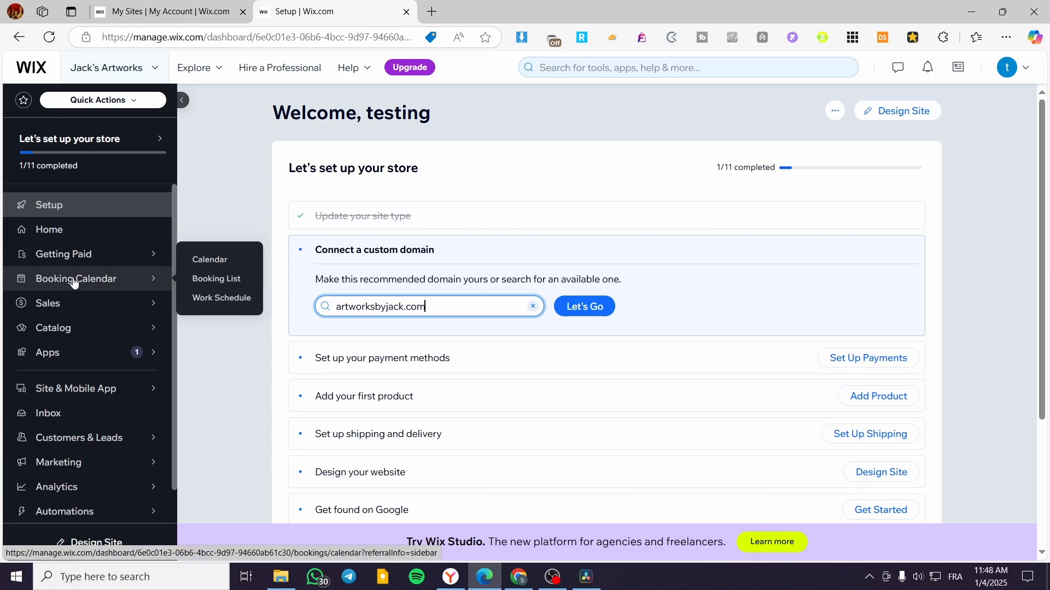
{"action": "mouse_move", "coordinate": [136, 260]}
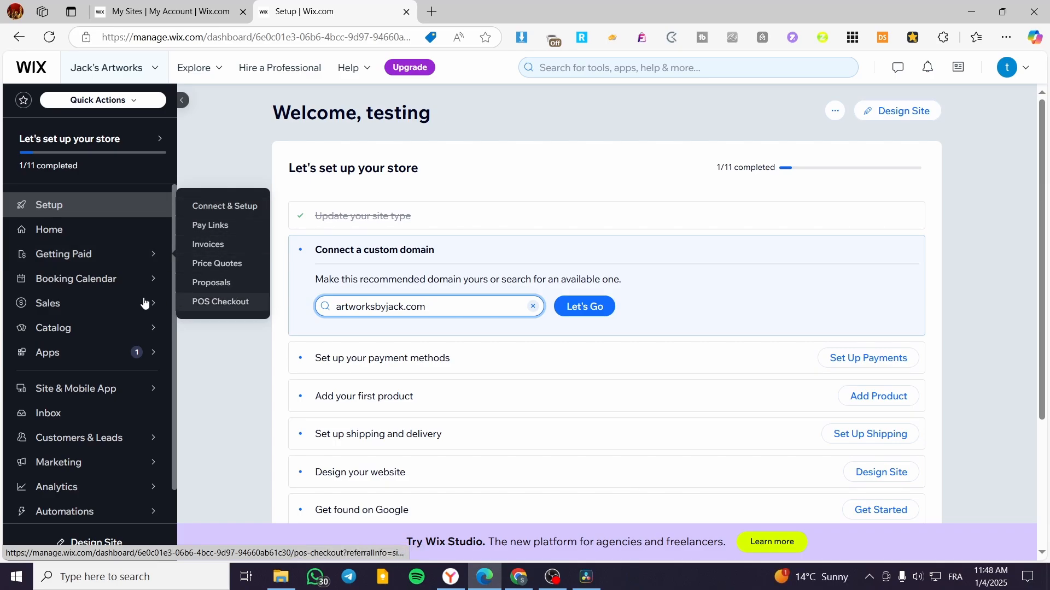
{"action": "scroll", "coordinate": [678, 328], "scroll_direction": "down", "scroll_amount": 3}
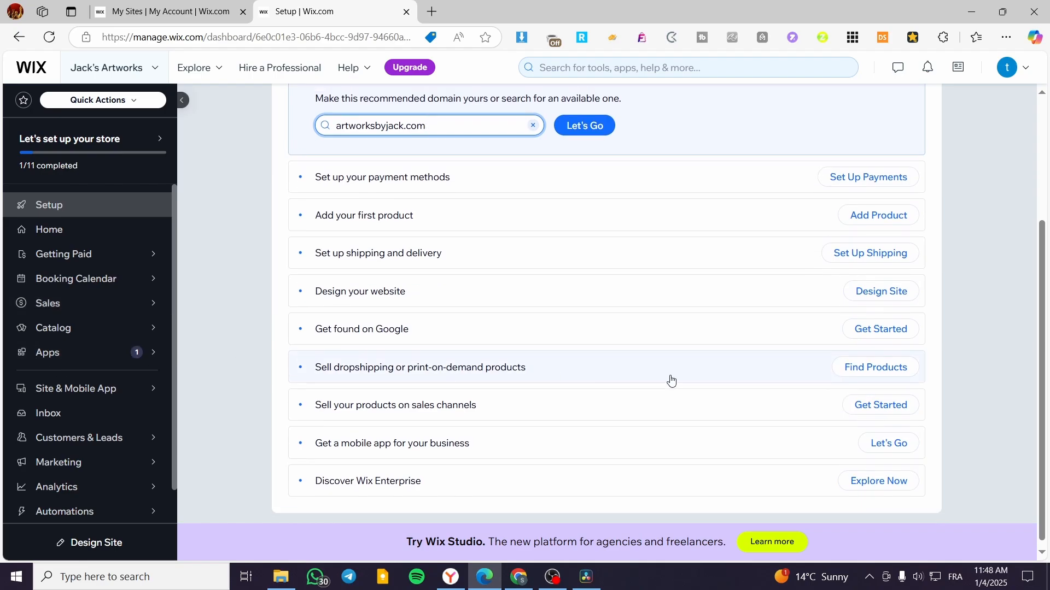
{"action": "scroll", "coordinate": [671, 381], "scroll_direction": "up", "scroll_amount": 3}
{"action": "scroll", "coordinate": [84, 311], "scroll_direction": "down", "scroll_amount": 1}
{"action": "scroll", "coordinate": [66, 300], "scroll_direction": "up", "scroll_amount": 1}
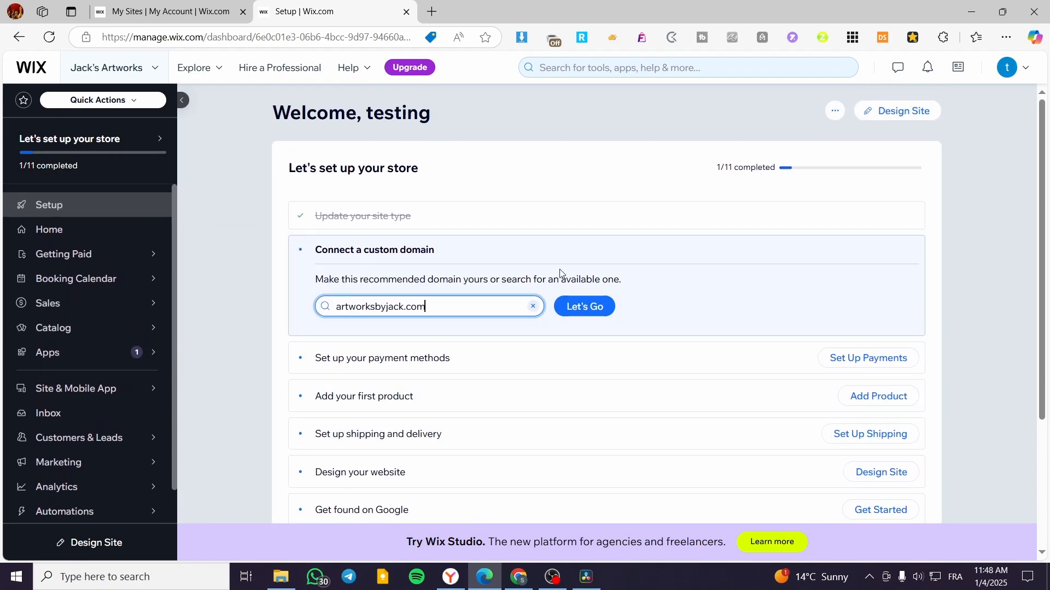
Step: Open the store's settings and go to the Accept Payments page
{"action": "scroll", "coordinate": [48, 525], "scroll_direction": "down", "scroll_amount": 1}
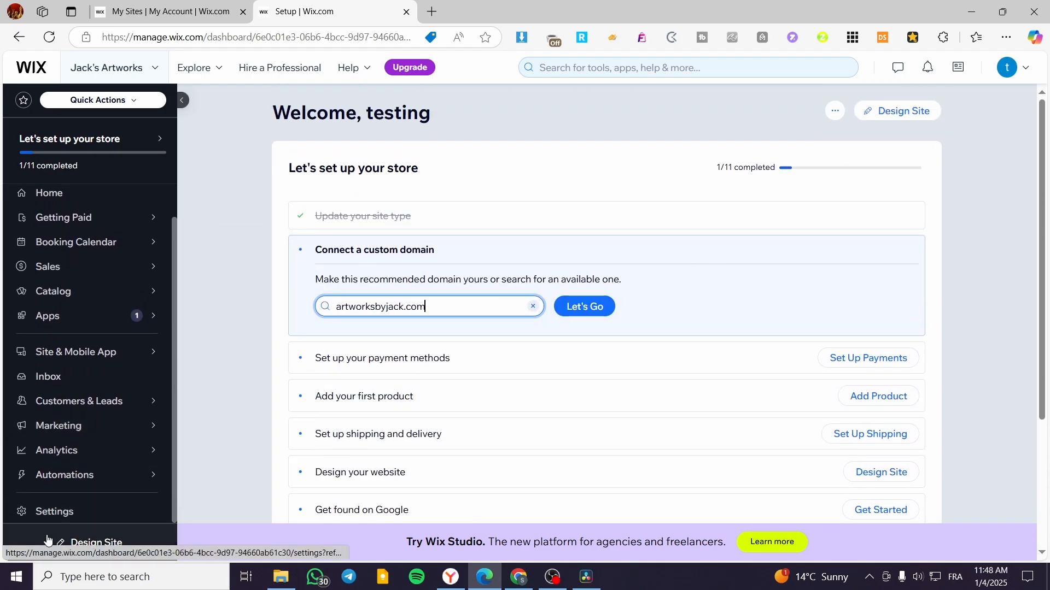
{"action": "left_click", "coordinate": [66, 512]}
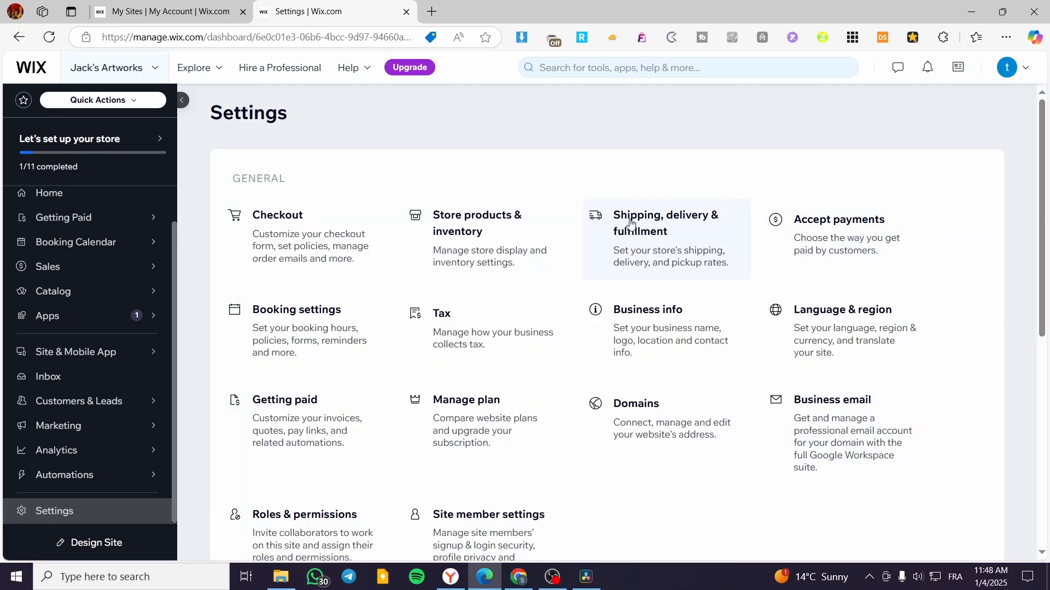
{"action": "scroll", "coordinate": [508, 355], "scroll_direction": "down", "scroll_amount": 5}
{"action": "scroll", "coordinate": [470, 404], "scroll_direction": "up", "scroll_amount": 5}
{"action": "left_click", "coordinate": [840, 236]}
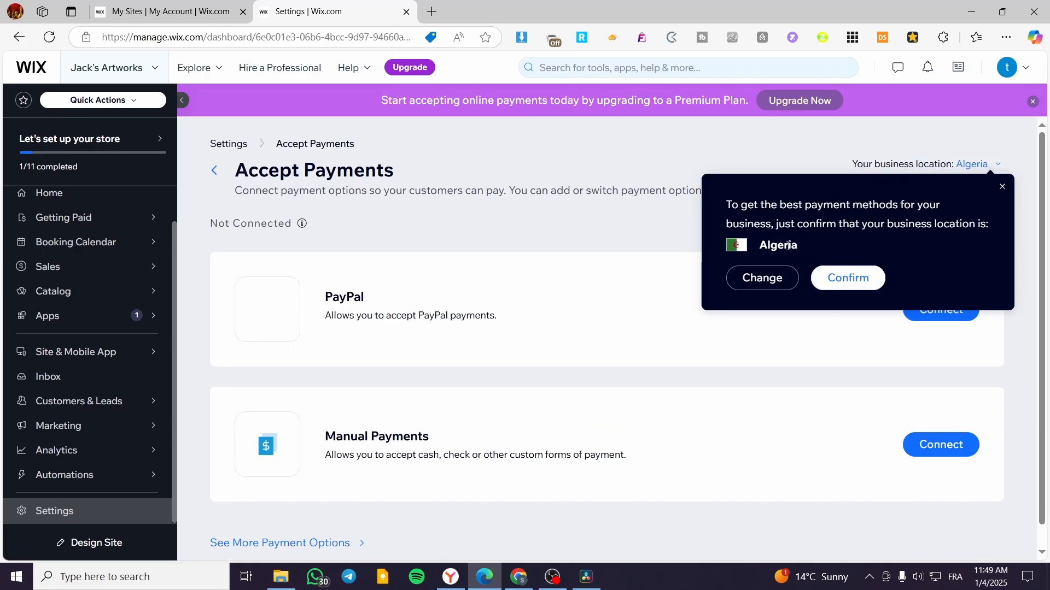
Step: Change the business location for payments to France
{"action": "left_click", "coordinate": [763, 274]}
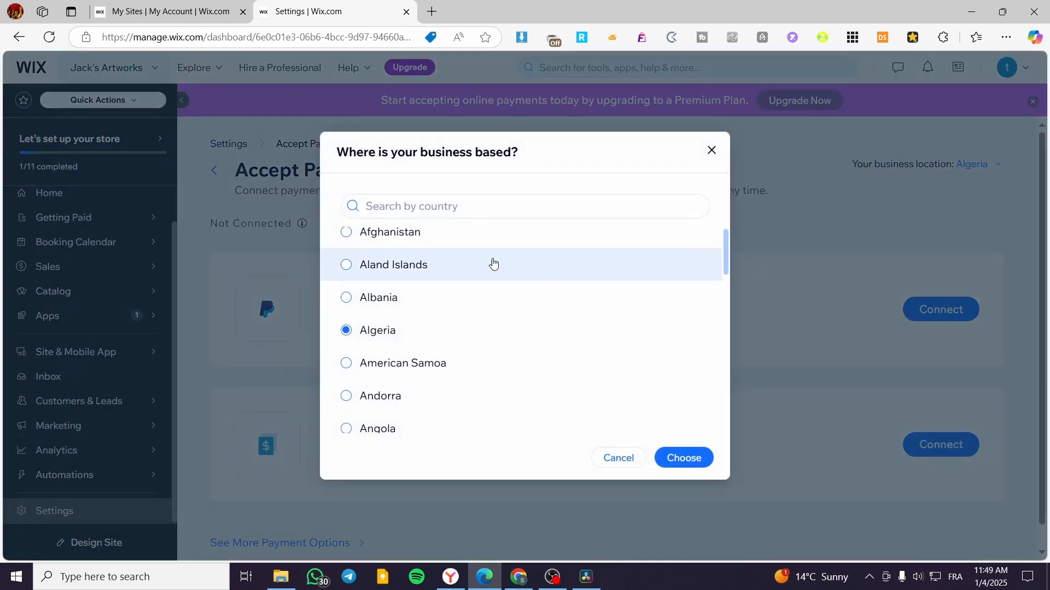
{"action": "left_click", "coordinate": [563, 202]}
{"action": "type", "text": "fra"}
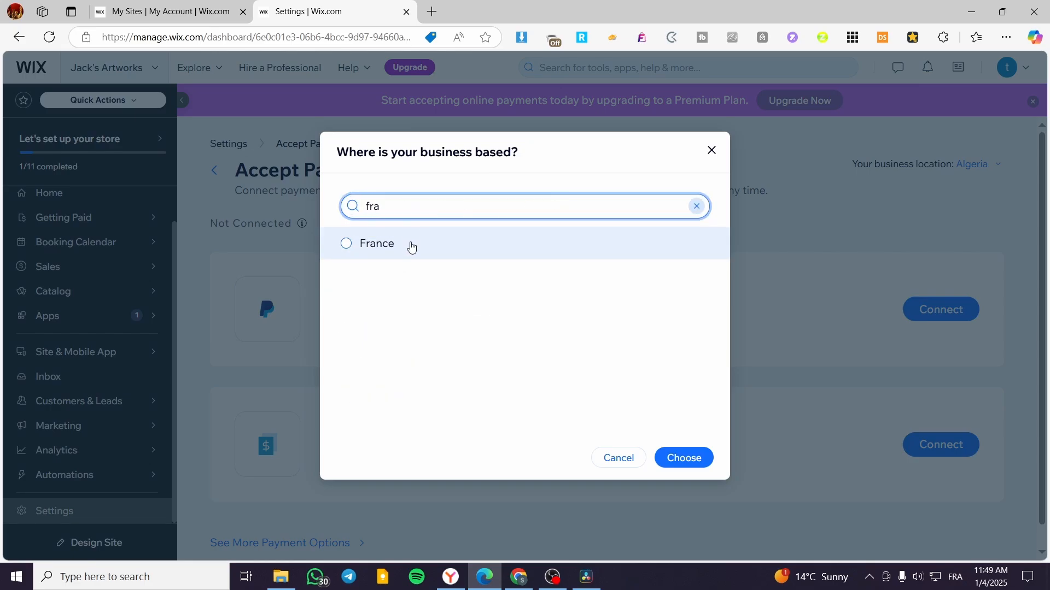
{"action": "left_click", "coordinate": [422, 249]}
{"action": "left_click", "coordinate": [681, 460]}
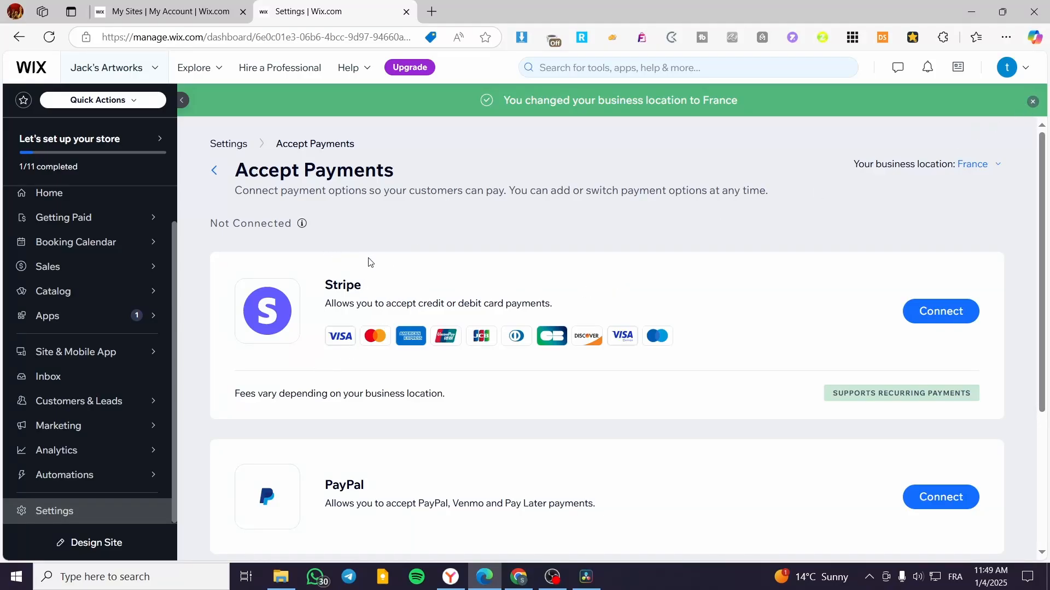
Step: Review the payment providers offered on the Accept Payments page
{"action": "scroll", "coordinate": [369, 262], "scroll_direction": "down", "scroll_amount": 4}
{"action": "scroll", "coordinate": [376, 309], "scroll_direction": "up", "scroll_amount": 4}
{"action": "scroll", "coordinate": [534, 287], "scroll_direction": "down", "scroll_amount": 3}
{"action": "scroll", "coordinate": [318, 278], "scroll_direction": "up", "scroll_amount": 3}
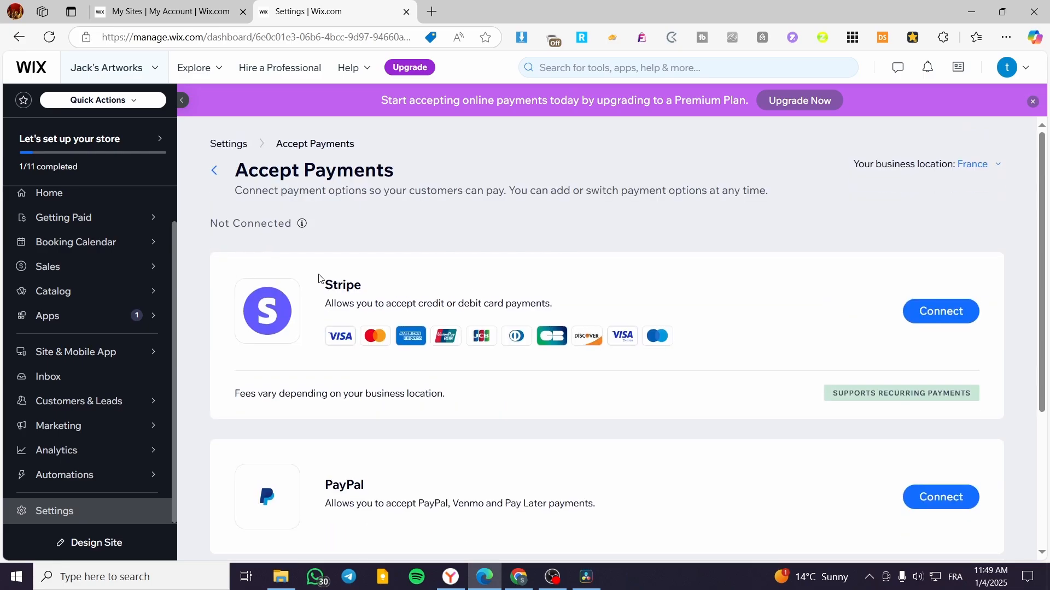
{"action": "scroll", "coordinate": [390, 297], "scroll_direction": "down", "scroll_amount": 4}
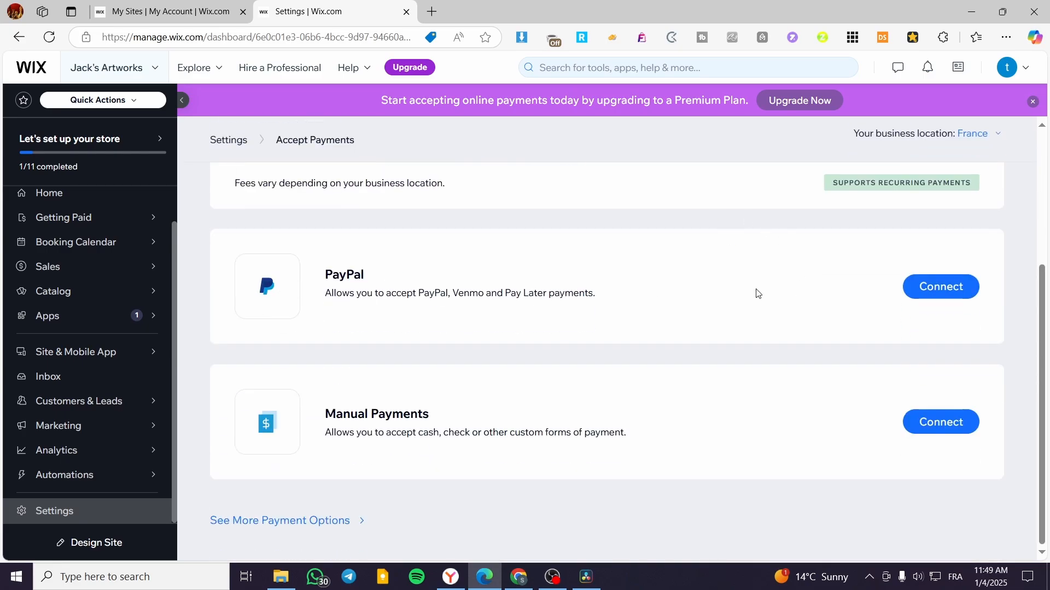
{"action": "scroll", "coordinate": [546, 328], "scroll_direction": "up", "scroll_amount": 4}
{"action": "scroll", "coordinate": [431, 353], "scroll_direction": "down", "scroll_amount": 4}
Step: Open the additional payment options, look through the listed providers and return to Accept Payments
{"action": "left_click", "coordinate": [276, 522]}
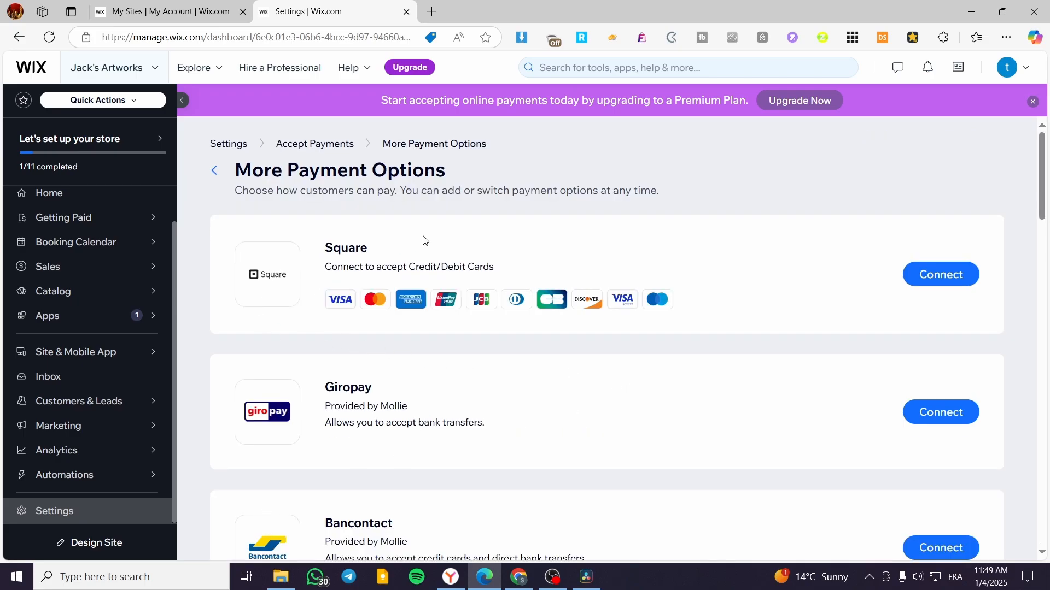
{"action": "scroll", "coordinate": [327, 297], "scroll_direction": "down", "scroll_amount": 2}
{"action": "scroll", "coordinate": [346, 299], "scroll_direction": "up", "scroll_amount": 2}
{"action": "scroll", "coordinate": [351, 195], "scroll_direction": "down", "scroll_amount": 5}
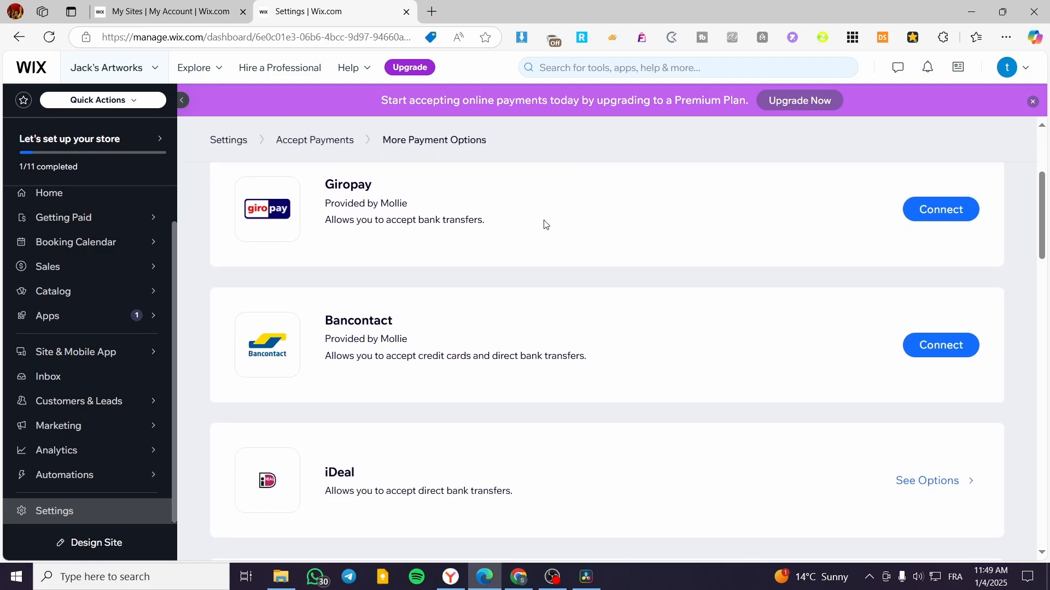
{"action": "scroll", "coordinate": [375, 334], "scroll_direction": "down", "scroll_amount": 6}
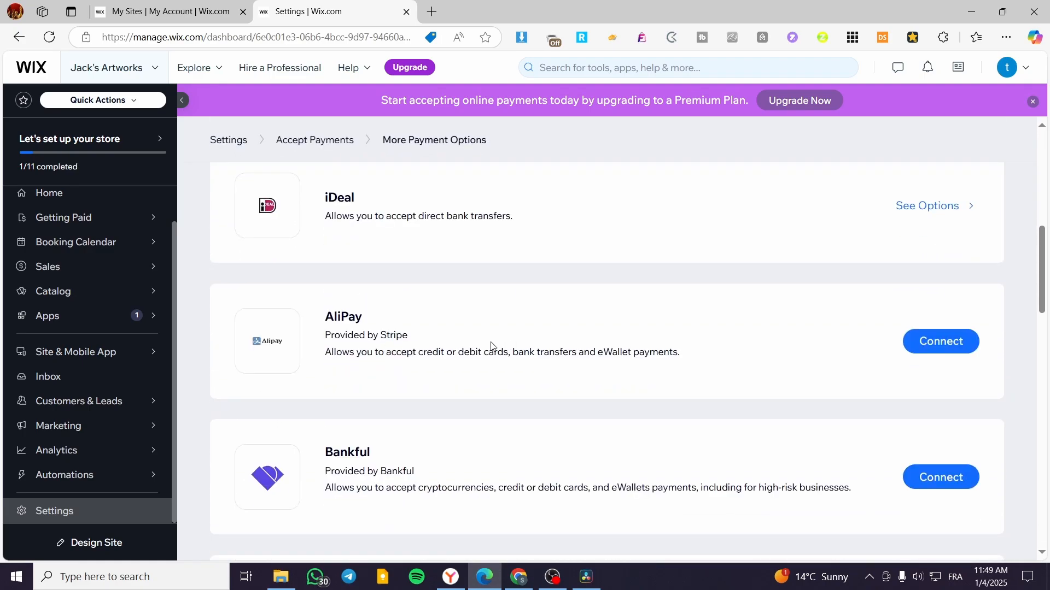
{"action": "scroll", "coordinate": [298, 323], "scroll_direction": "up", "scroll_amount": 10}
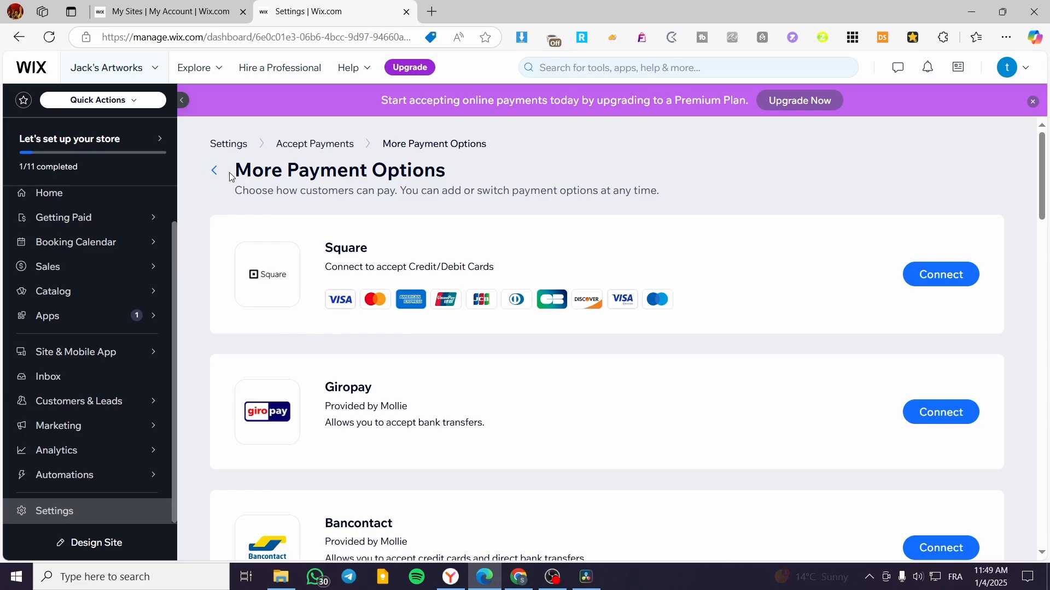
{"action": "left_click", "coordinate": [214, 171]}
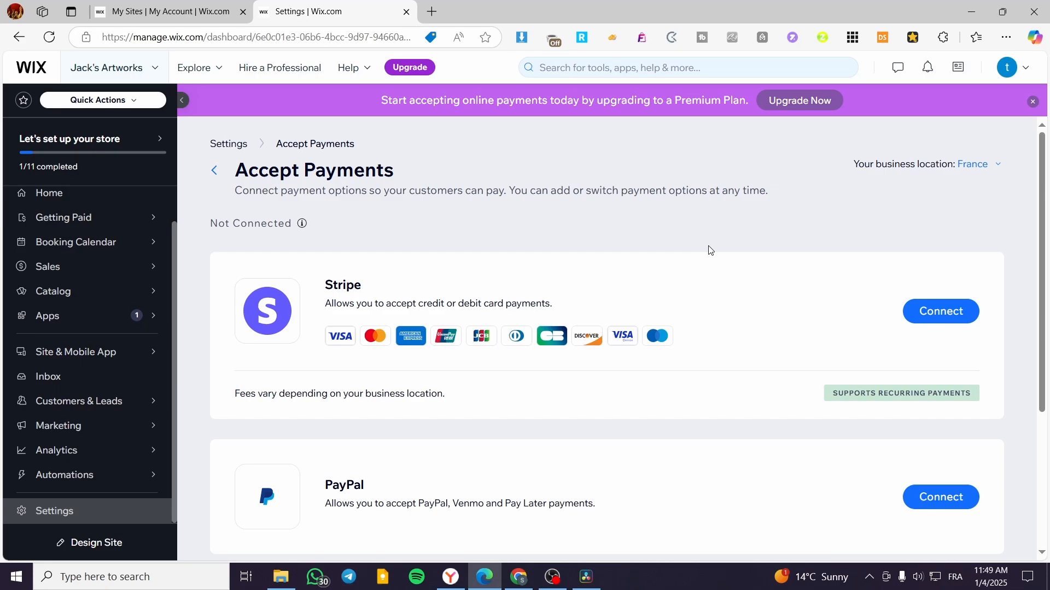
Step: Go to the dashboard home page and start designing the site
{"action": "left_click", "coordinate": [86, 202]}
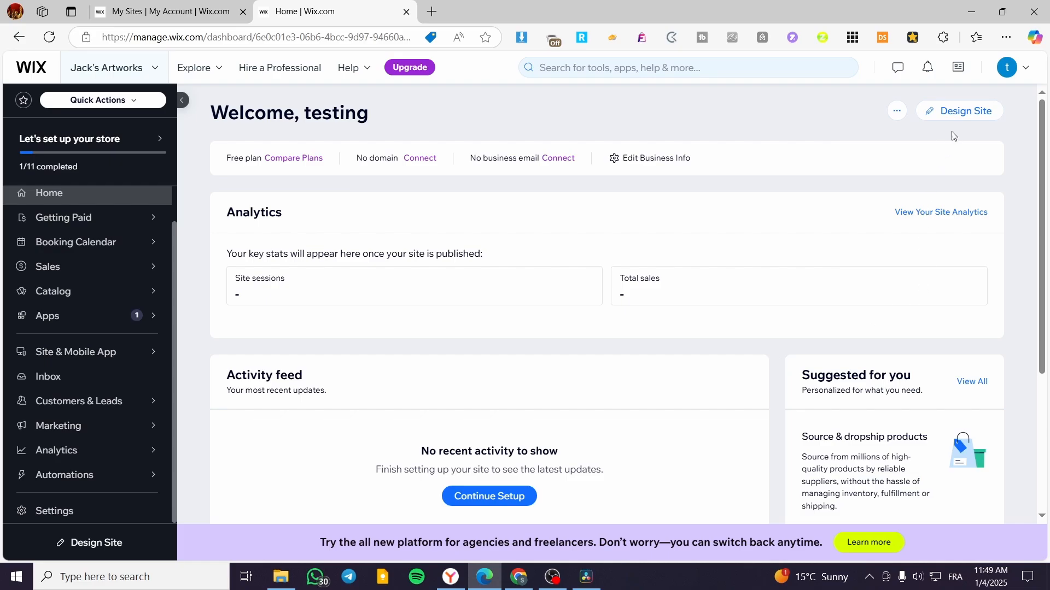
{"action": "right_click", "coordinate": [948, 118]}
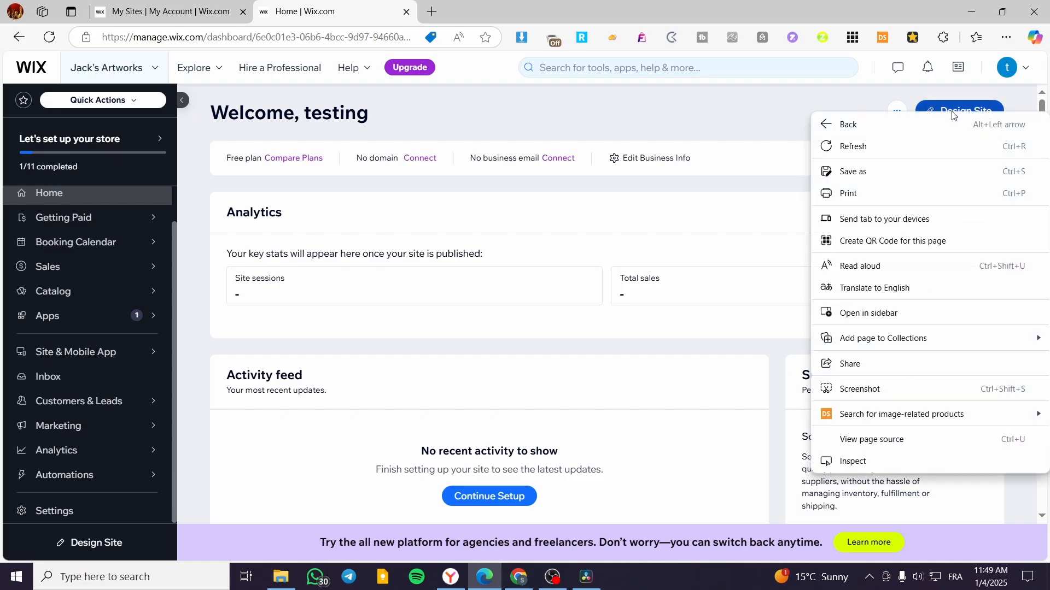
{"action": "left_click", "coordinate": [931, 116]}
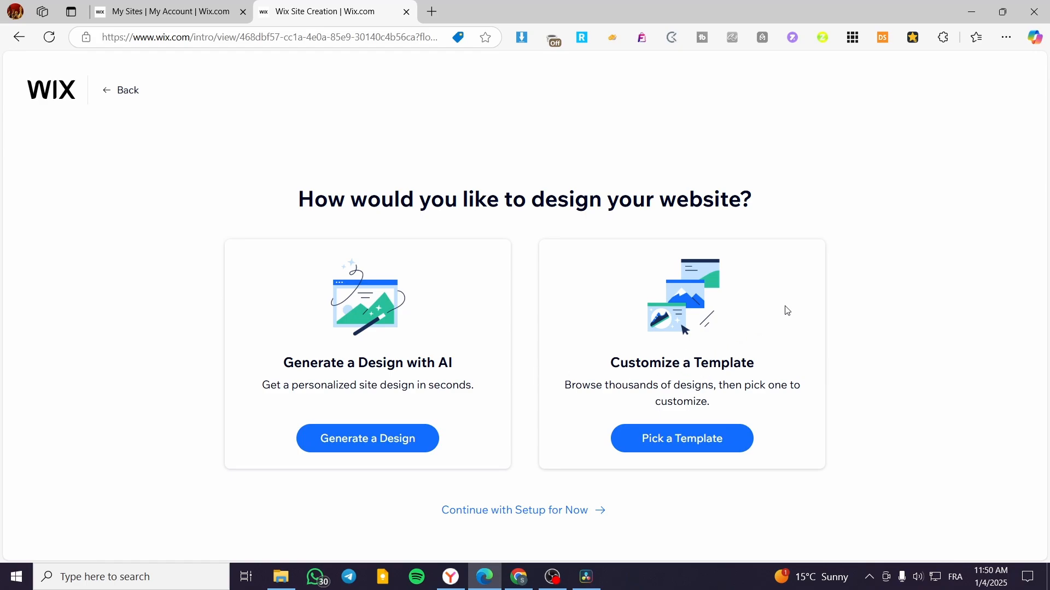
Step: Choose to customize a template as the way to design the website
{"action": "right_click", "coordinate": [685, 444]}
{"action": "left_click", "coordinate": [938, 486]}
{"action": "left_click", "coordinate": [682, 435]}
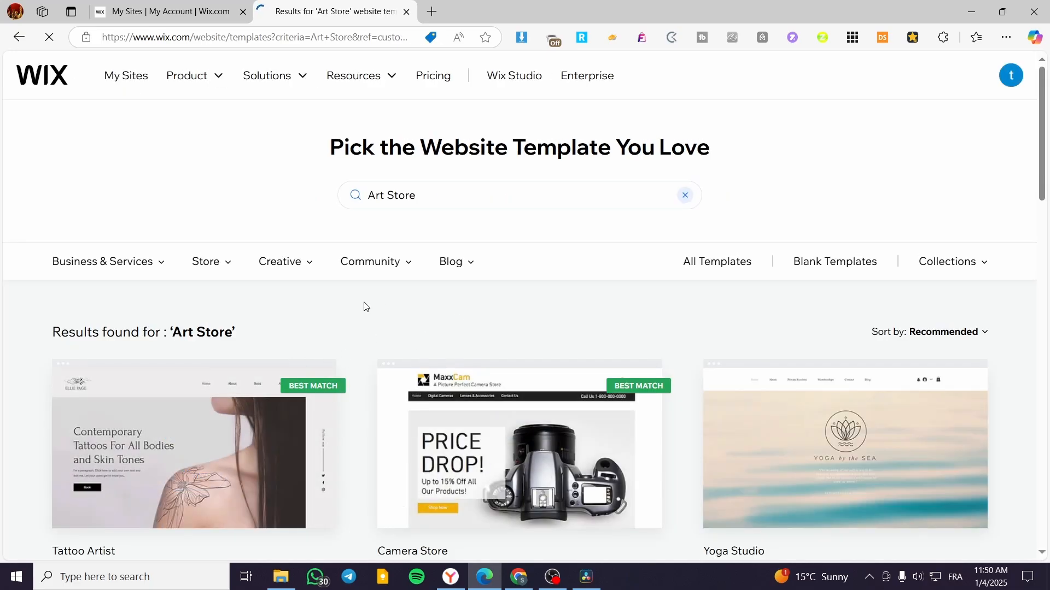
Step: Browse the website templates found for "Art Store" and compare the designs suited to selling artwork
{"action": "scroll", "coordinate": [408, 293], "scroll_direction": "down", "scroll_amount": 1}
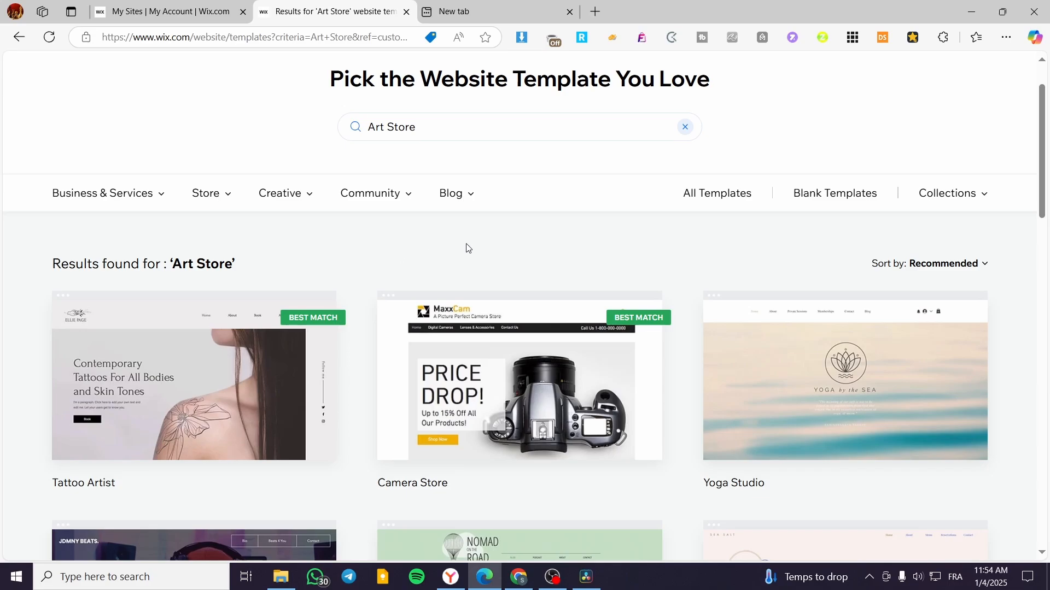
{"action": "scroll", "coordinate": [645, 243], "scroll_direction": "down", "scroll_amount": 6}
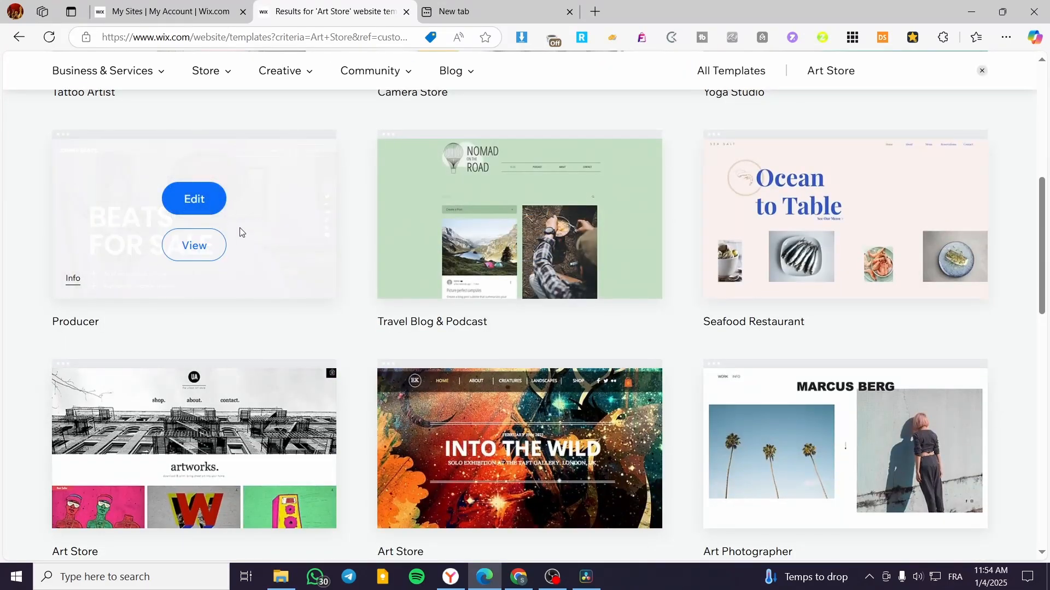
{"action": "scroll", "coordinate": [358, 239], "scroll_direction": "up", "scroll_amount": 8}
{"action": "mouse_move", "coordinate": [391, 263]}
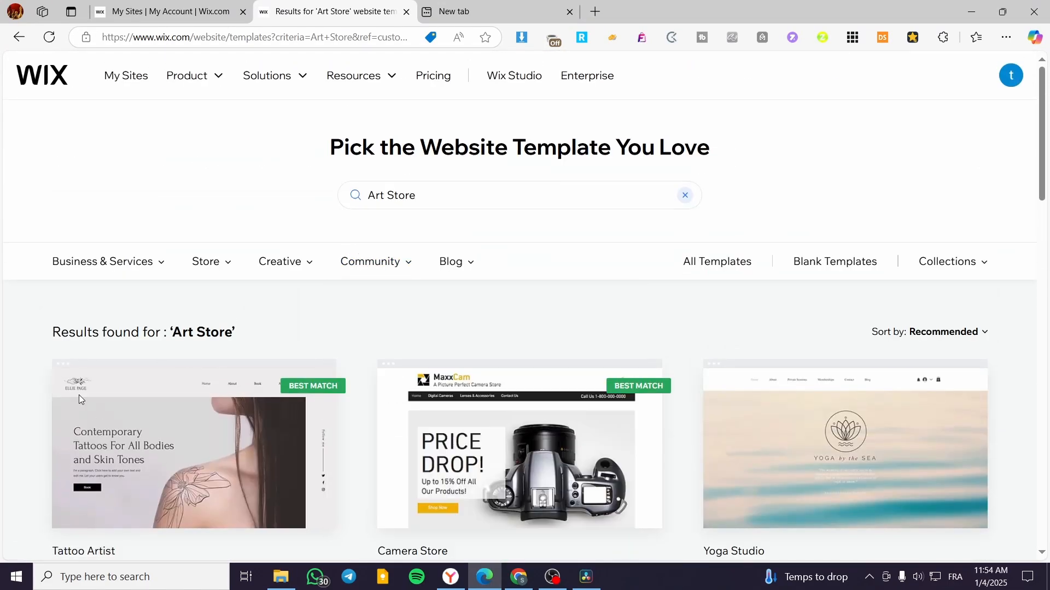
{"action": "mouse_move", "coordinate": [465, 398]}
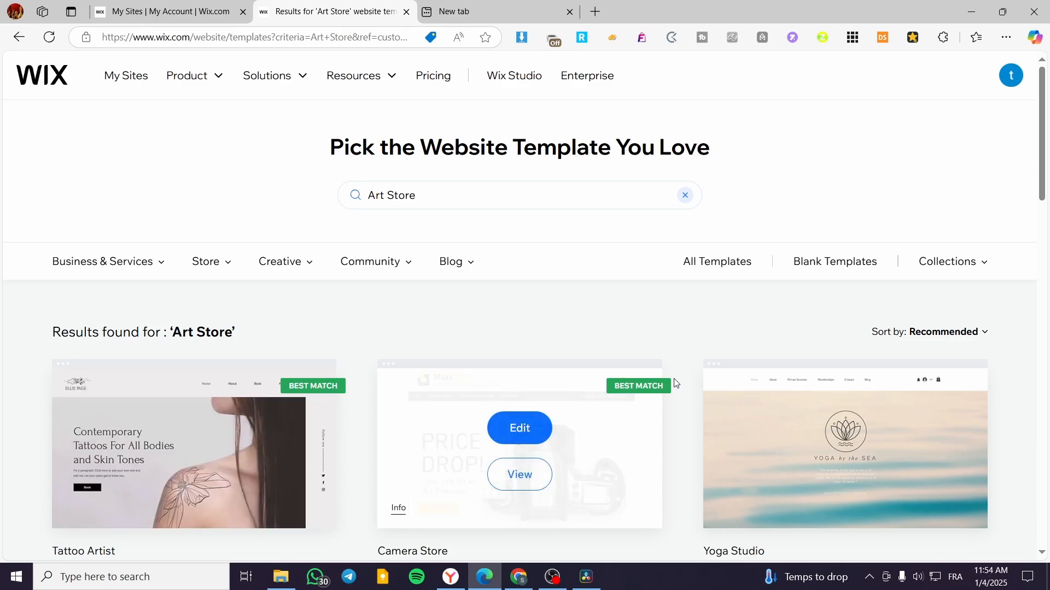
{"action": "scroll", "coordinate": [486, 413], "scroll_direction": "down", "scroll_amount": 2}
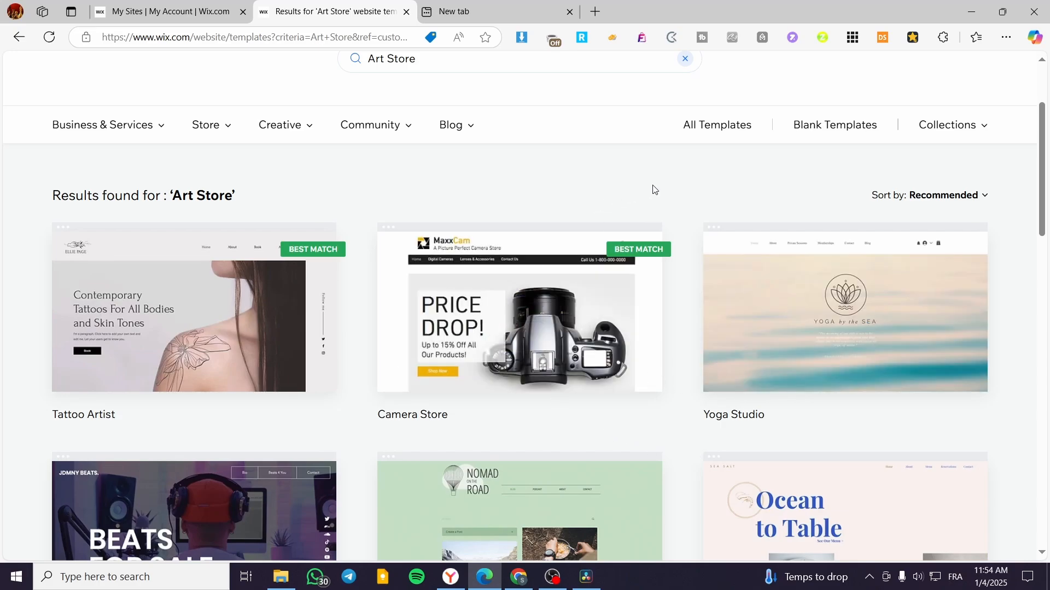
{"action": "scroll", "coordinate": [654, 190], "scroll_direction": "down", "scroll_amount": 3}
{"action": "mouse_move", "coordinate": [819, 311]}
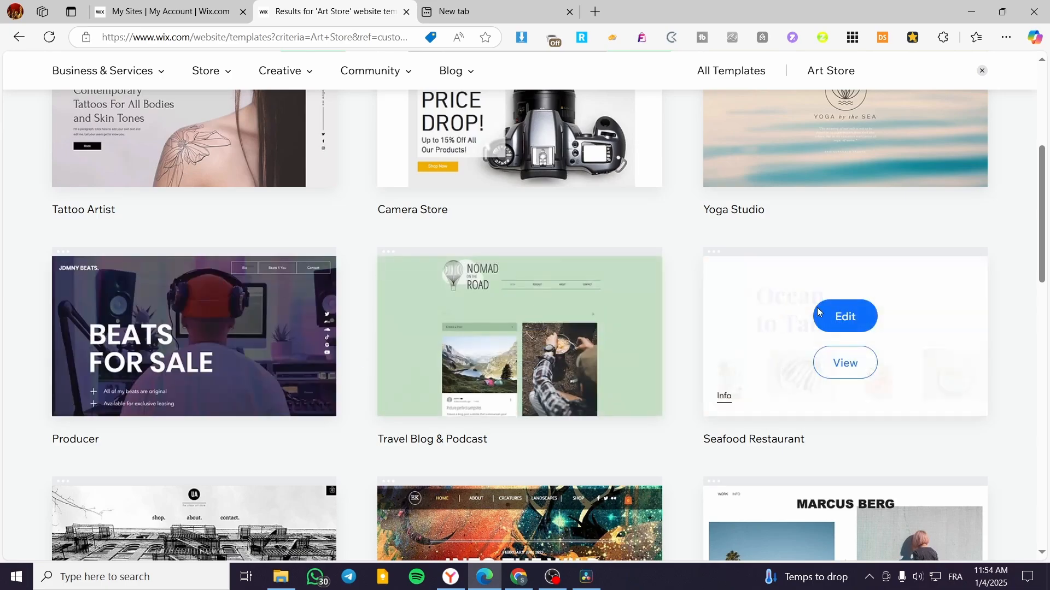
{"action": "scroll", "coordinate": [818, 312], "scroll_direction": "down", "scroll_amount": 5}
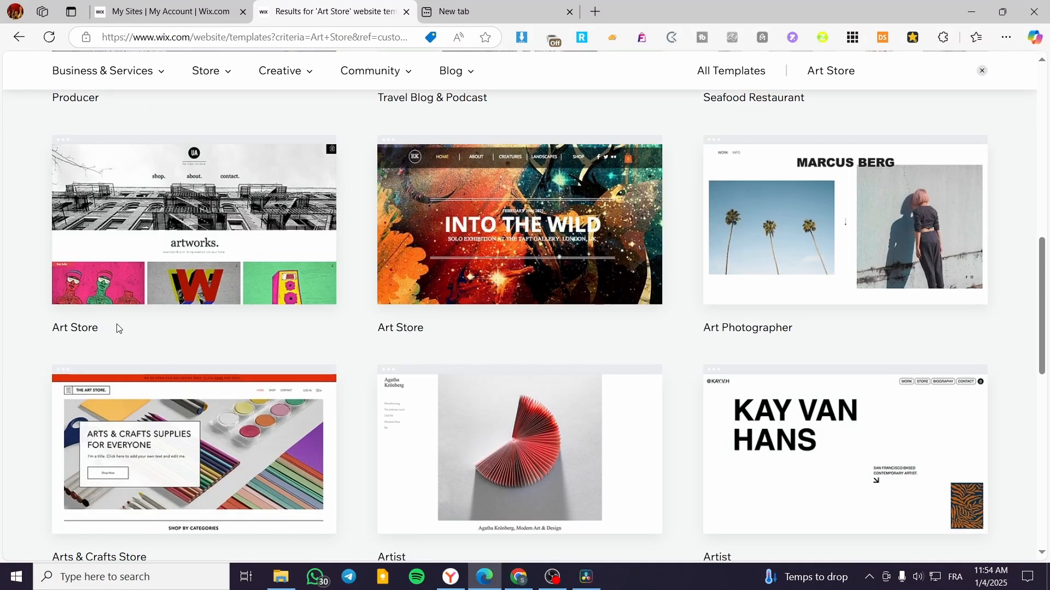
{"action": "mouse_move", "coordinate": [554, 271]}
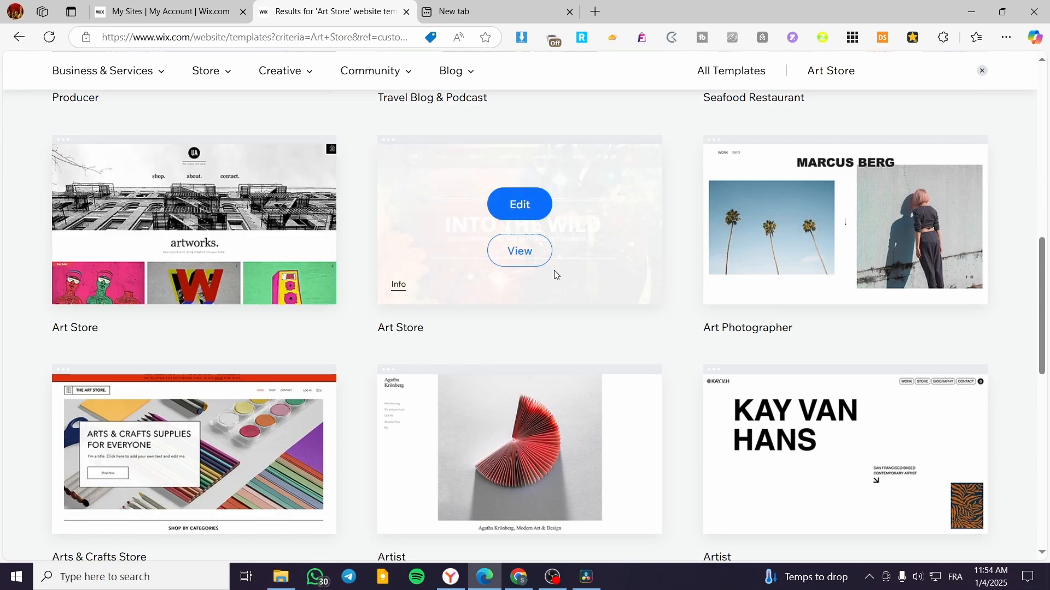
{"action": "scroll", "coordinate": [465, 275], "scroll_direction": "down", "scroll_amount": 1}
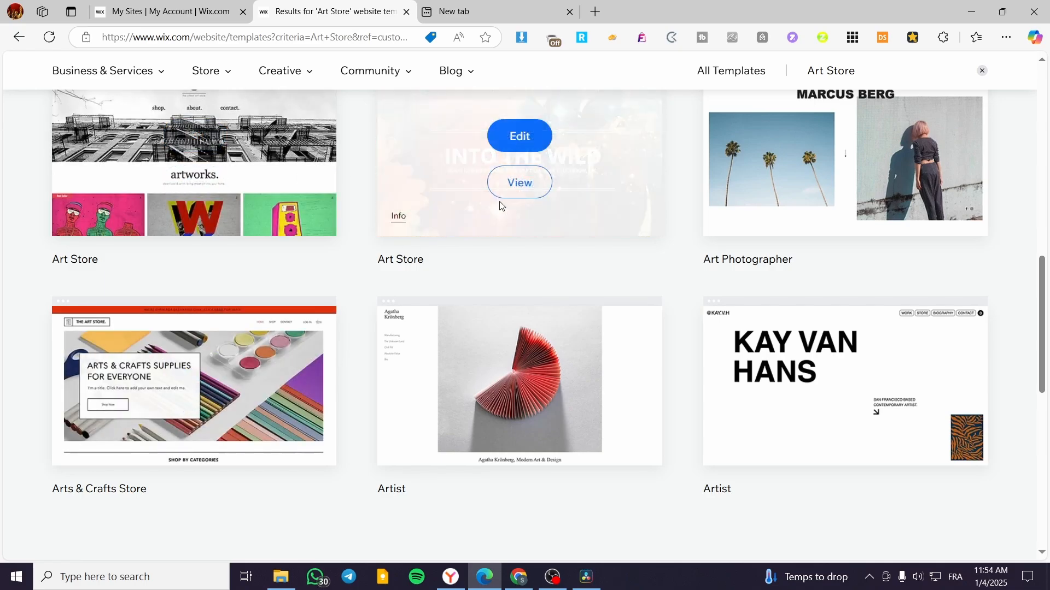
{"action": "scroll", "coordinate": [232, 336], "scroll_direction": "up", "scroll_amount": 2}
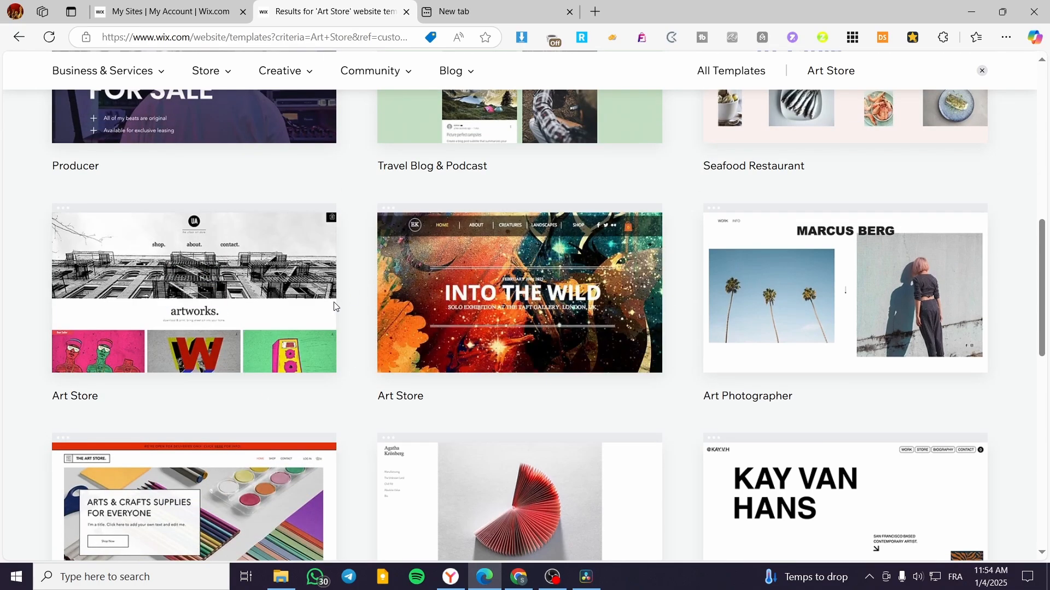
{"action": "scroll", "coordinate": [350, 404], "scroll_direction": "up", "scroll_amount": 8}
{"action": "scroll", "coordinate": [392, 400], "scroll_direction": "down", "scroll_amount": 6}
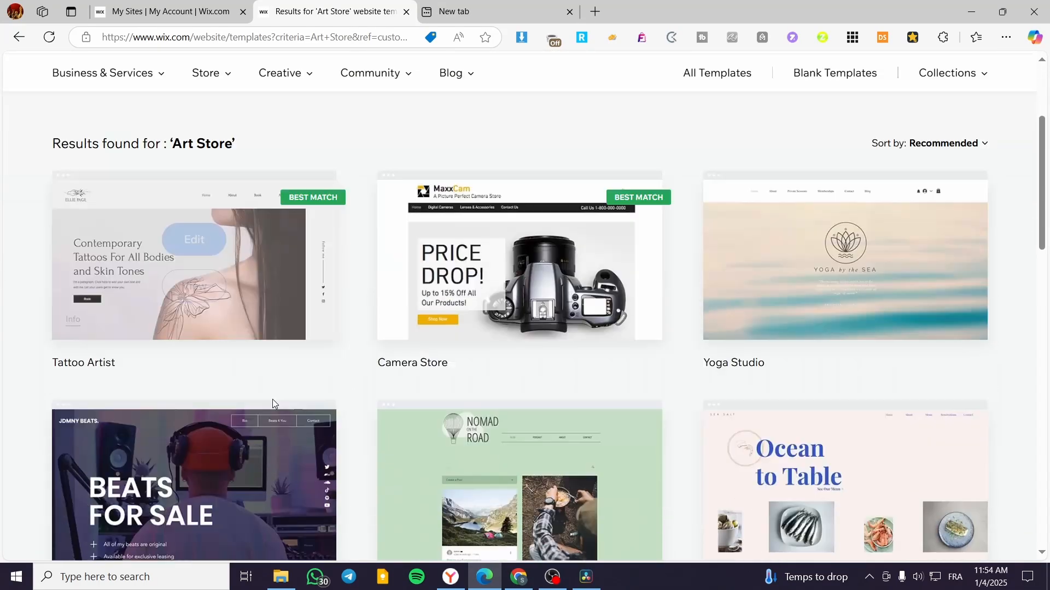
{"action": "scroll", "coordinate": [465, 311], "scroll_direction": "down", "scroll_amount": 4}
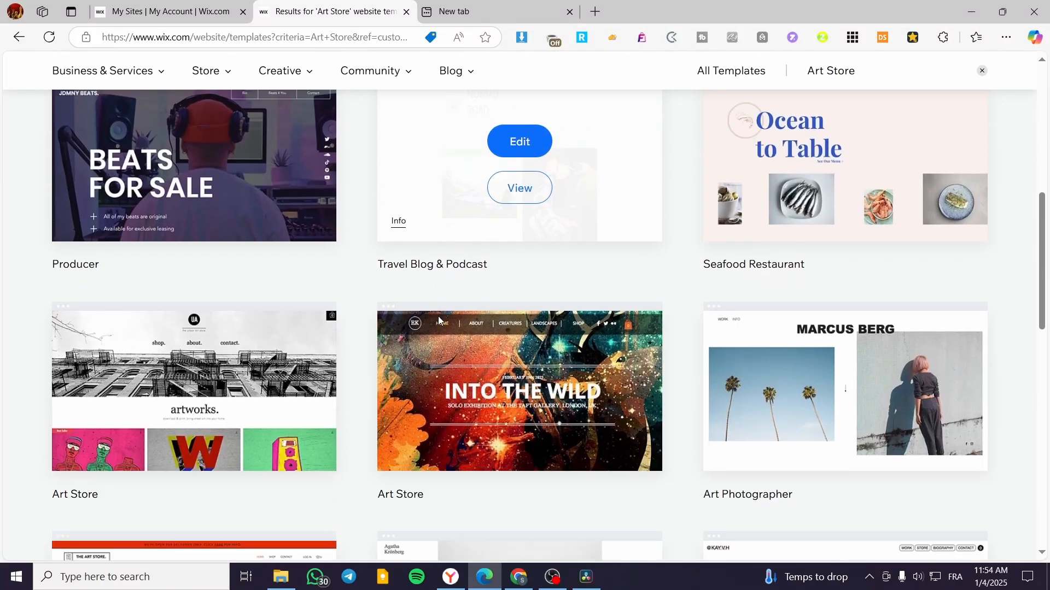
{"action": "scroll", "coordinate": [336, 325], "scroll_direction": "down", "scroll_amount": 1}
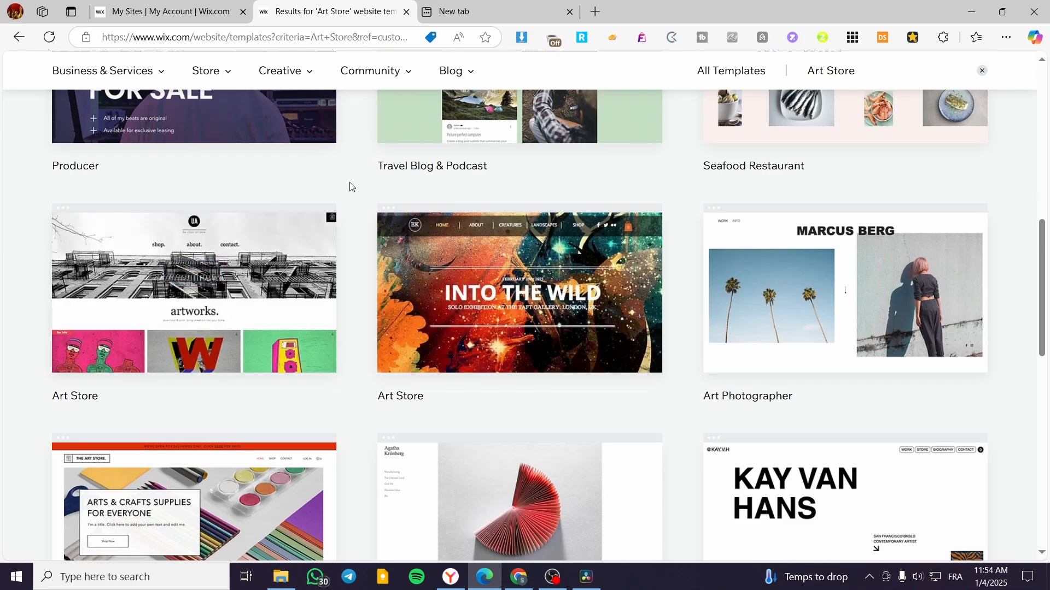
{"action": "scroll", "coordinate": [339, 279], "scroll_direction": "up", "scroll_amount": 5}
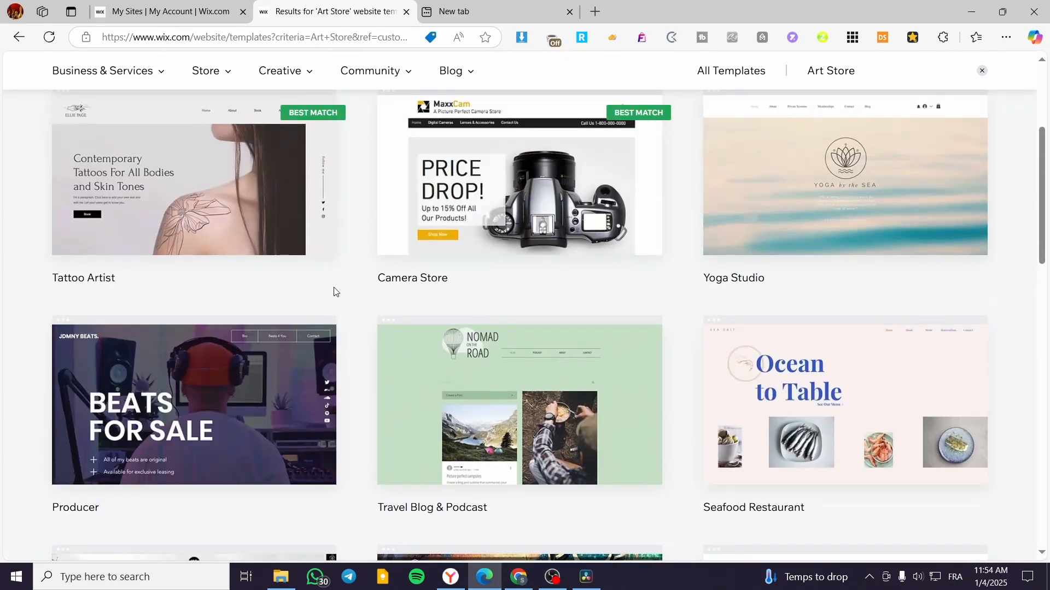
Step: Look through the Art Store template results and open the "Into the Wild" template for viewing
{"action": "scroll", "coordinate": [270, 286], "scroll_direction": "up", "scroll_amount": 3}
{"action": "scroll", "coordinate": [492, 246], "scroll_direction": "down", "scroll_amount": 4}
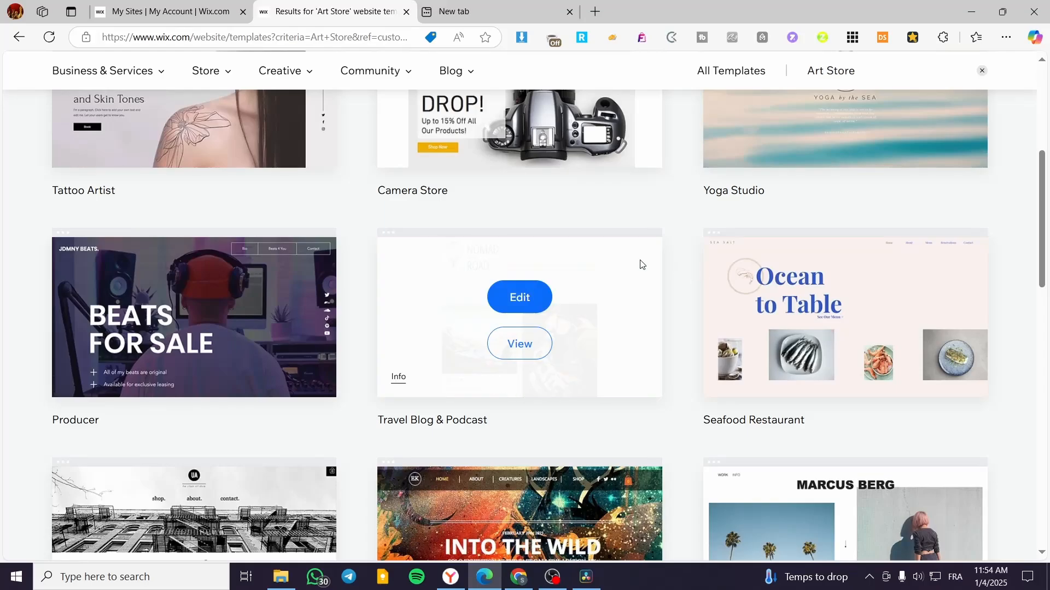
{"action": "scroll", "coordinate": [565, 436], "scroll_direction": "down", "scroll_amount": 6}
{"action": "scroll", "coordinate": [513, 335], "scroll_direction": "up", "scroll_amount": 3}
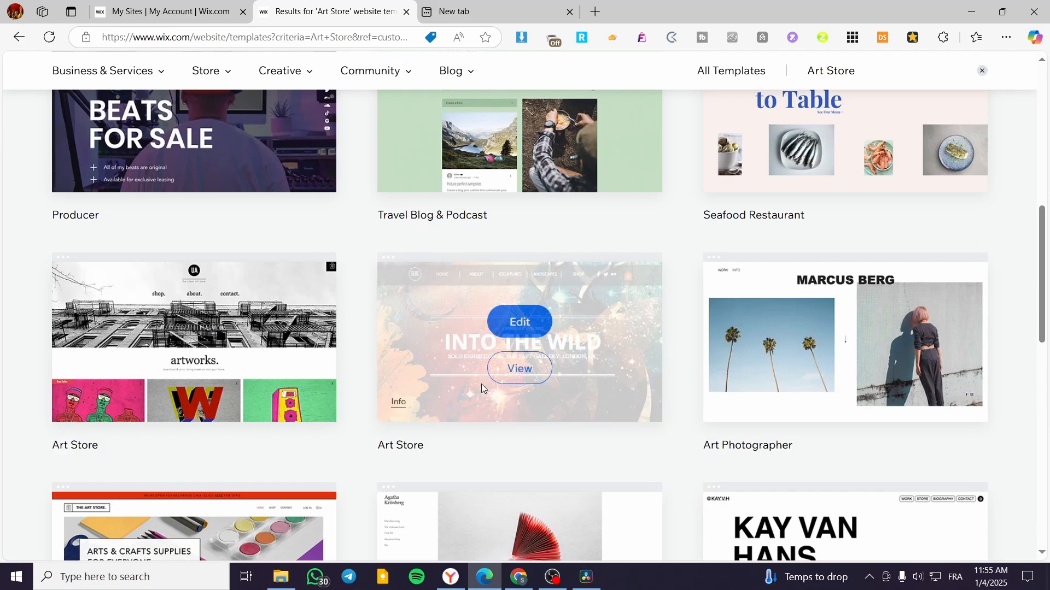
{"action": "scroll", "coordinate": [646, 346], "scroll_direction": "down", "scroll_amount": 3}
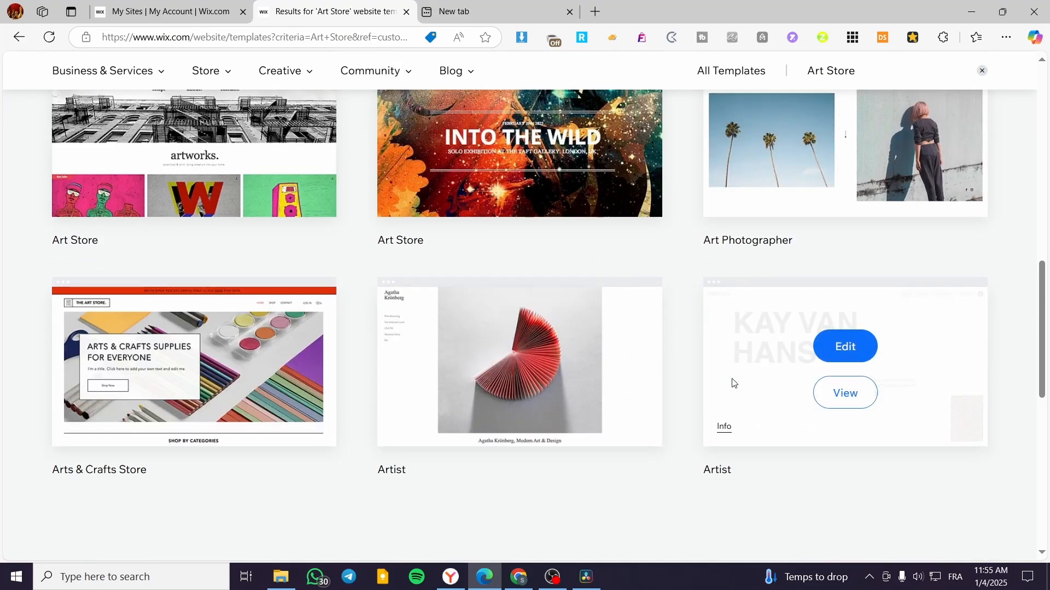
{"action": "scroll", "coordinate": [576, 209], "scroll_direction": "up", "scroll_amount": 2}
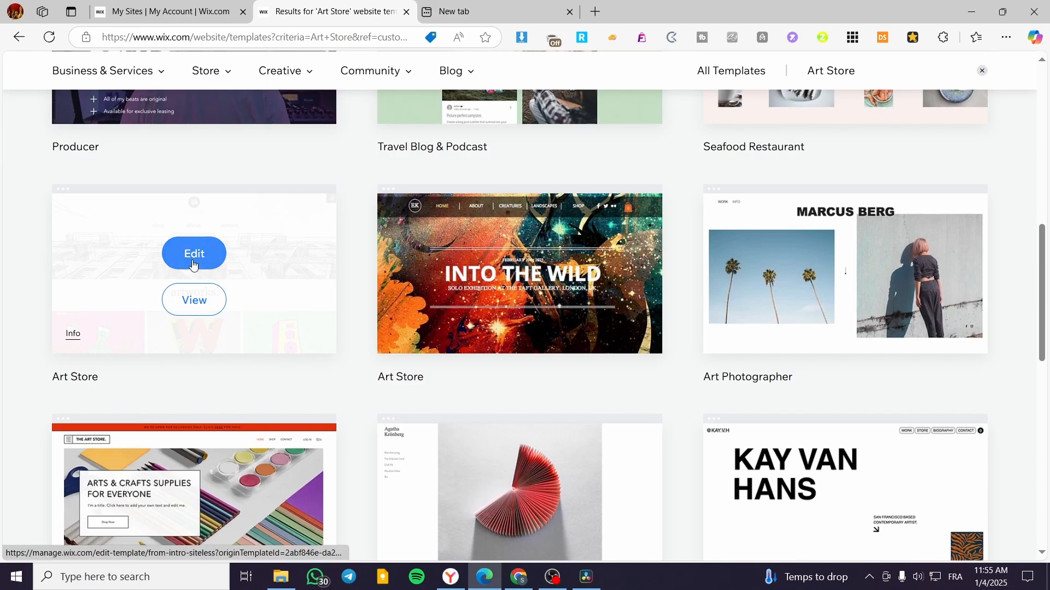
{"action": "left_click", "coordinate": [529, 311]}
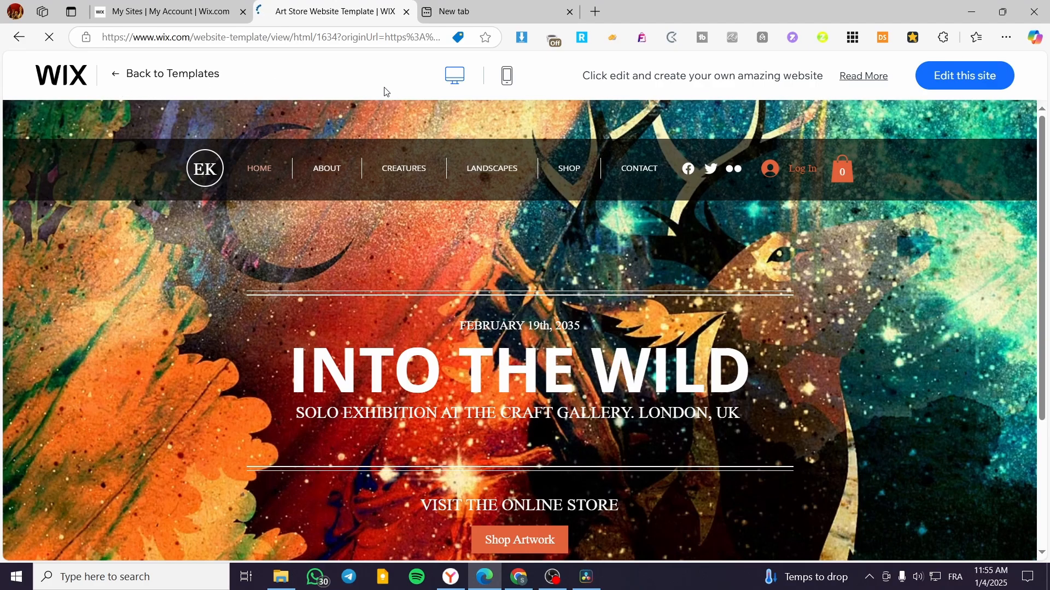
Step: Preview the "Into the Wild" template in mobile view, return to desktop view and examine its home page
{"action": "left_click", "coordinate": [507, 77]}
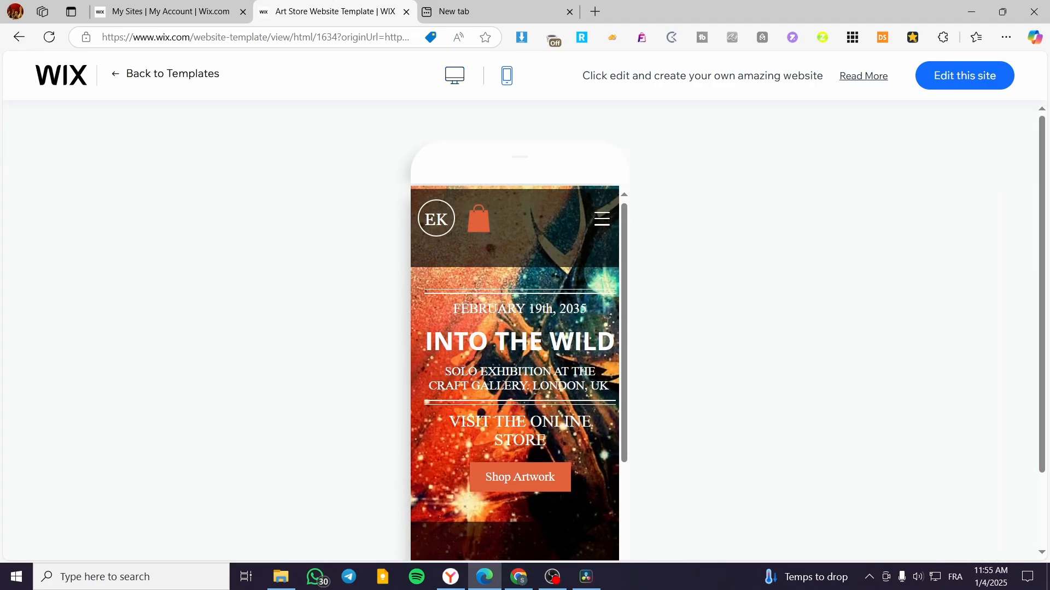
{"action": "left_click", "coordinate": [454, 76]}
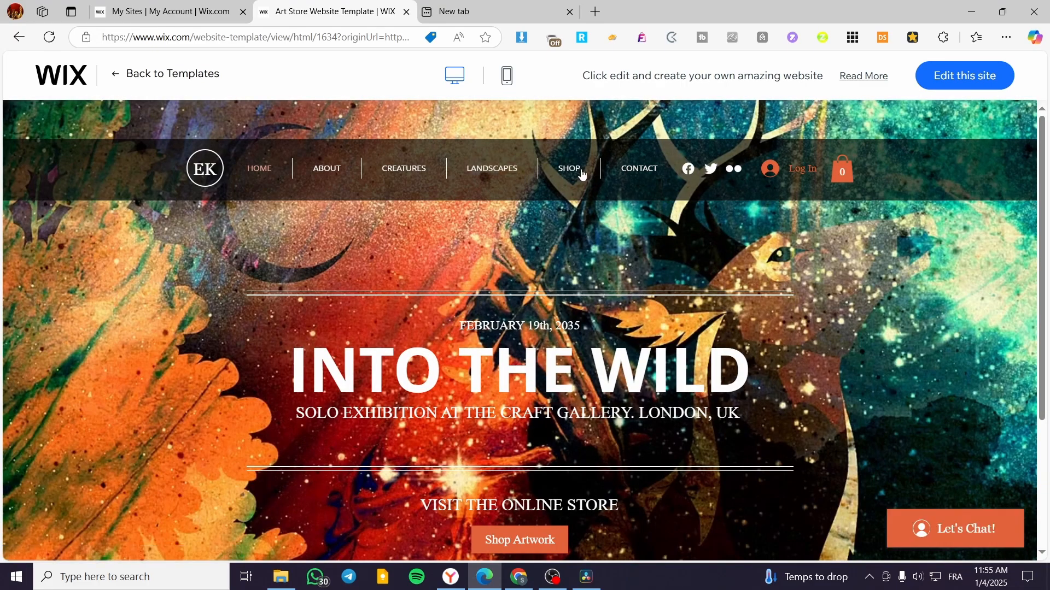
{"action": "scroll", "coordinate": [520, 306], "scroll_direction": "down", "scroll_amount": 3}
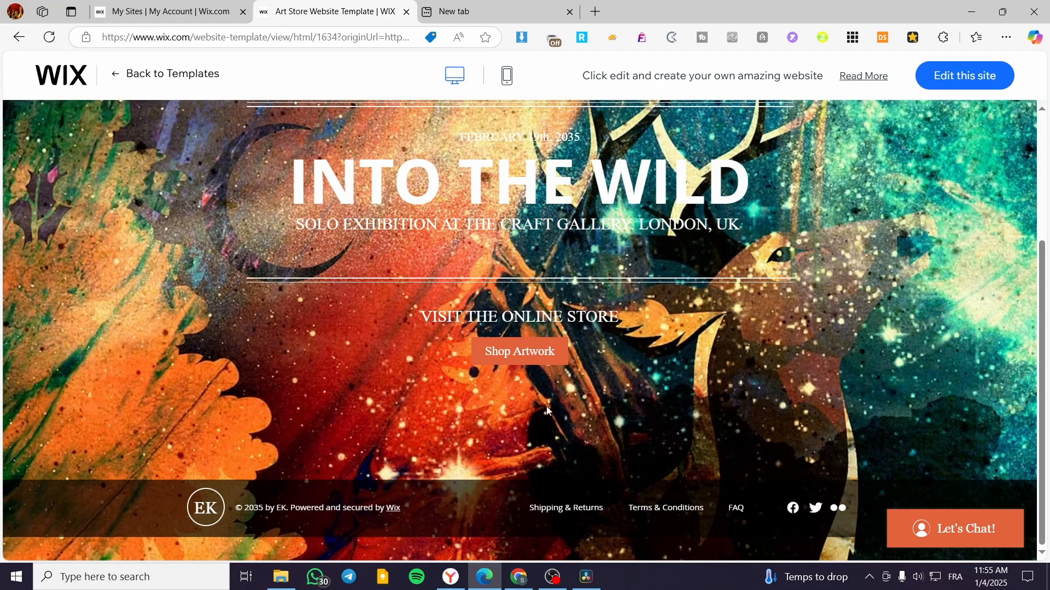
{"action": "scroll", "coordinate": [765, 543], "scroll_direction": "up", "scroll_amount": 3}
{"action": "scroll", "coordinate": [936, 510], "scroll_direction": "down", "scroll_amount": 3}
{"action": "scroll", "coordinate": [603, 471], "scroll_direction": "up", "scroll_amount": 3}
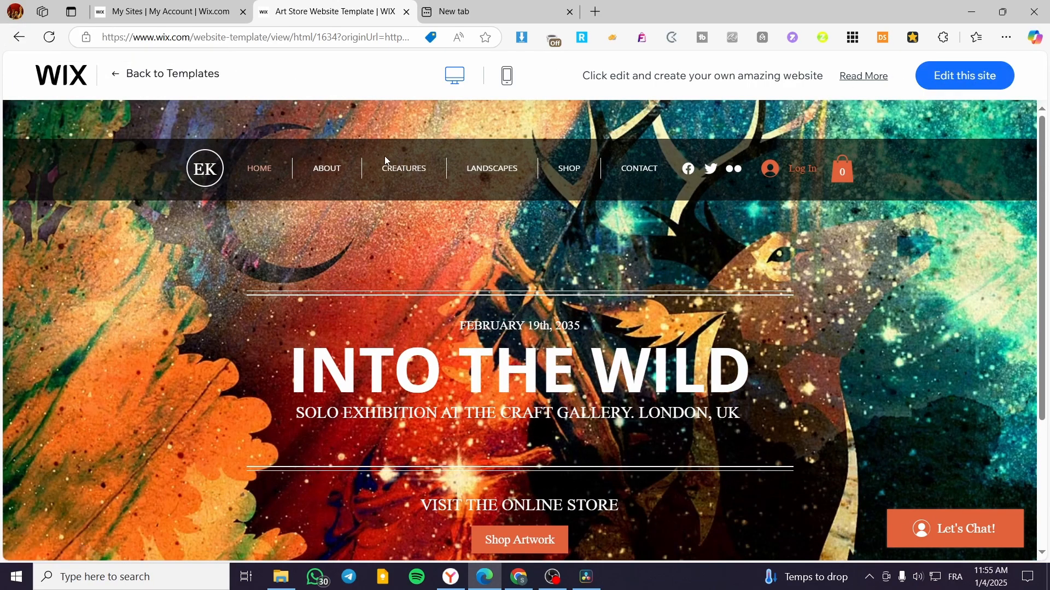
Step: Return to the Art Store template results and look over the remaining designs on the first results page
{"action": "left_click", "coordinate": [19, 37]}
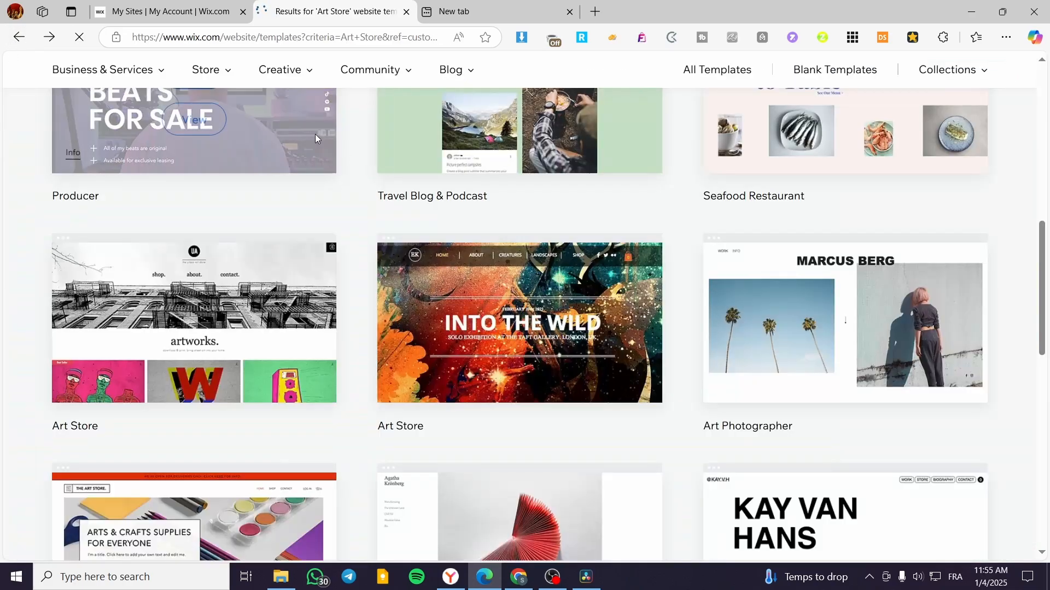
{"action": "scroll", "coordinate": [527, 246], "scroll_direction": "down", "scroll_amount": 10}
{"action": "scroll", "coordinate": [531, 265], "scroll_direction": "up", "scroll_amount": 1}
{"action": "scroll", "coordinate": [528, 328], "scroll_direction": "up", "scroll_amount": 5}
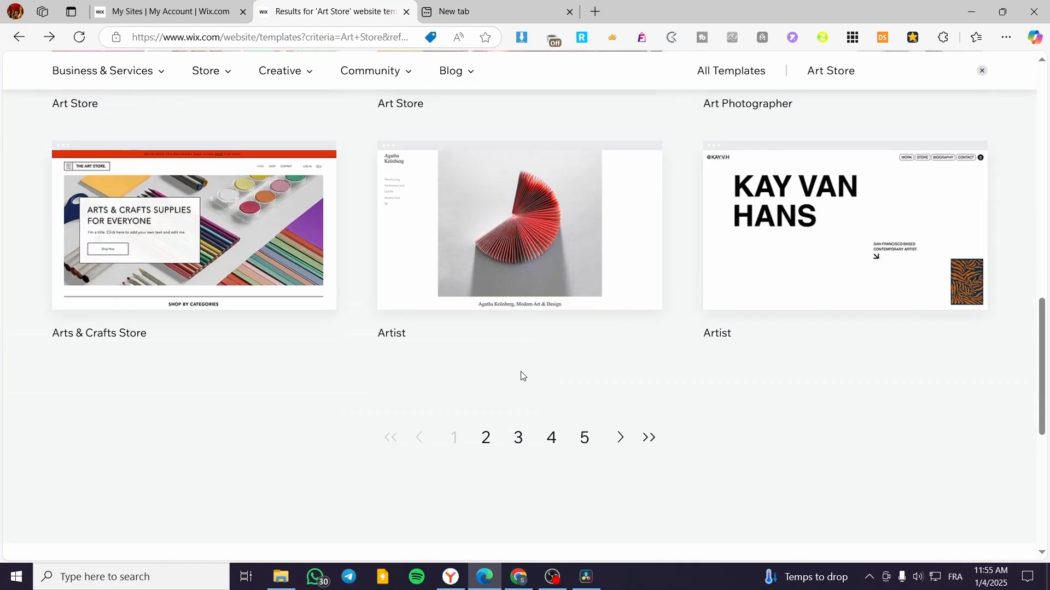
{"action": "scroll", "coordinate": [676, 451], "scroll_direction": "up", "scroll_amount": 4}
{"action": "scroll", "coordinate": [674, 447], "scroll_direction": "up", "scroll_amount": 1}
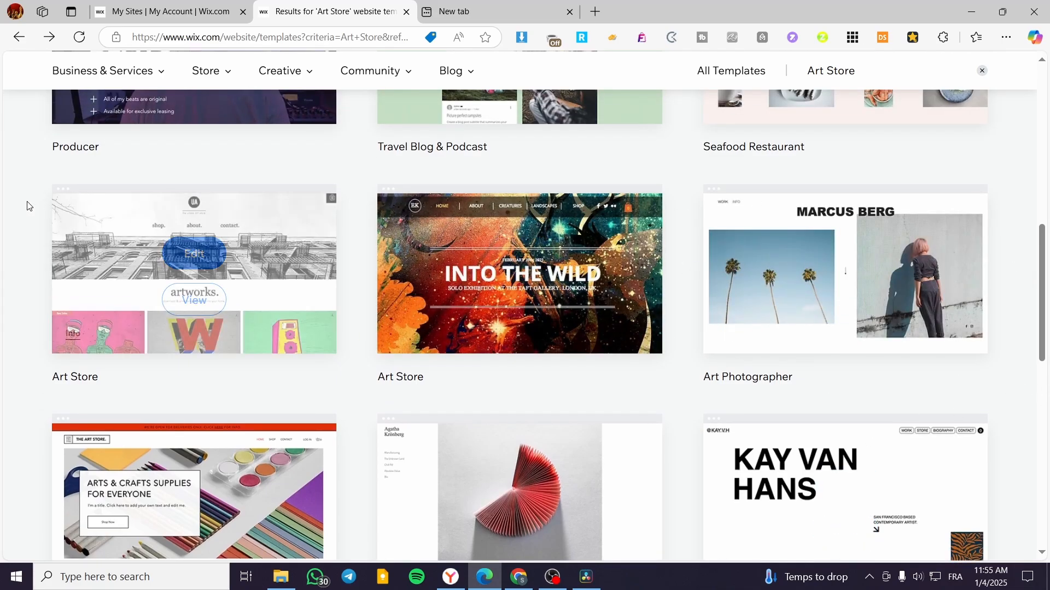
{"action": "scroll", "coordinate": [159, 150], "scroll_direction": "up", "scroll_amount": 3}
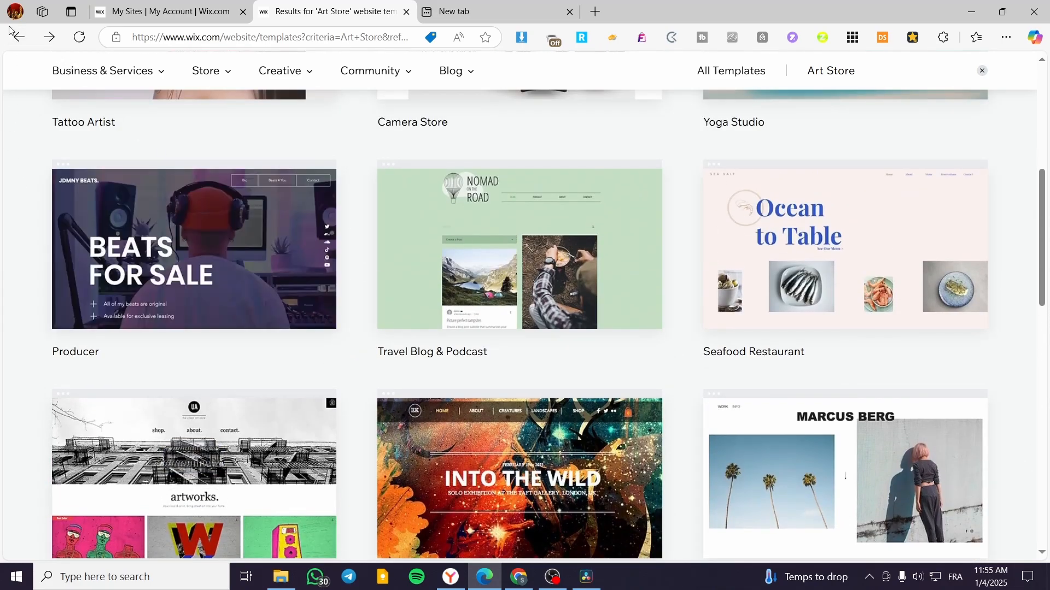
Step: Go back to the choice of design method and generate the website design with AI
{"action": "left_click", "coordinate": [19, 45]}
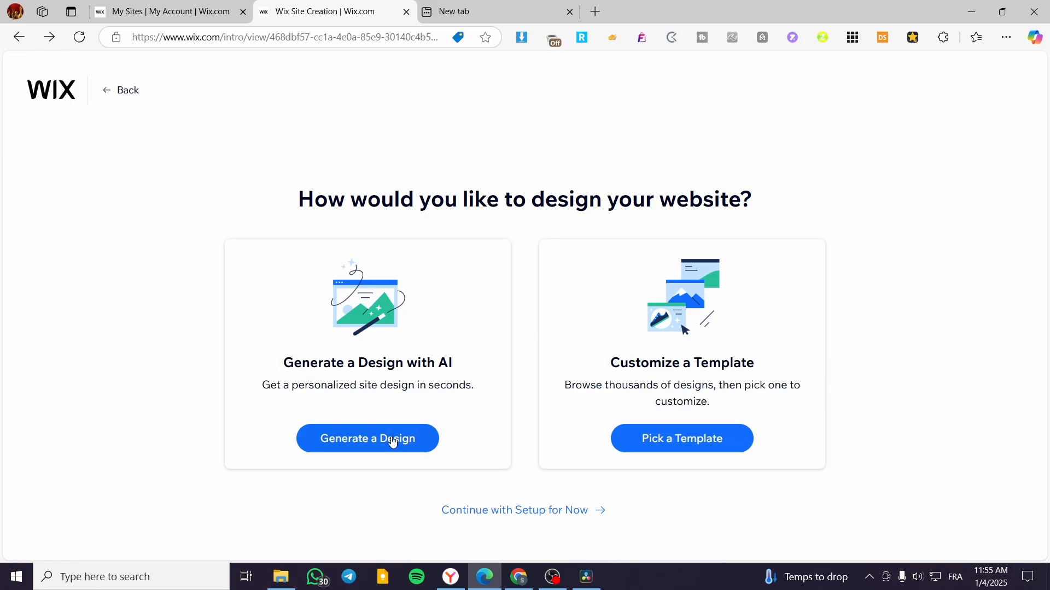
{"action": "left_click", "coordinate": [345, 446]}
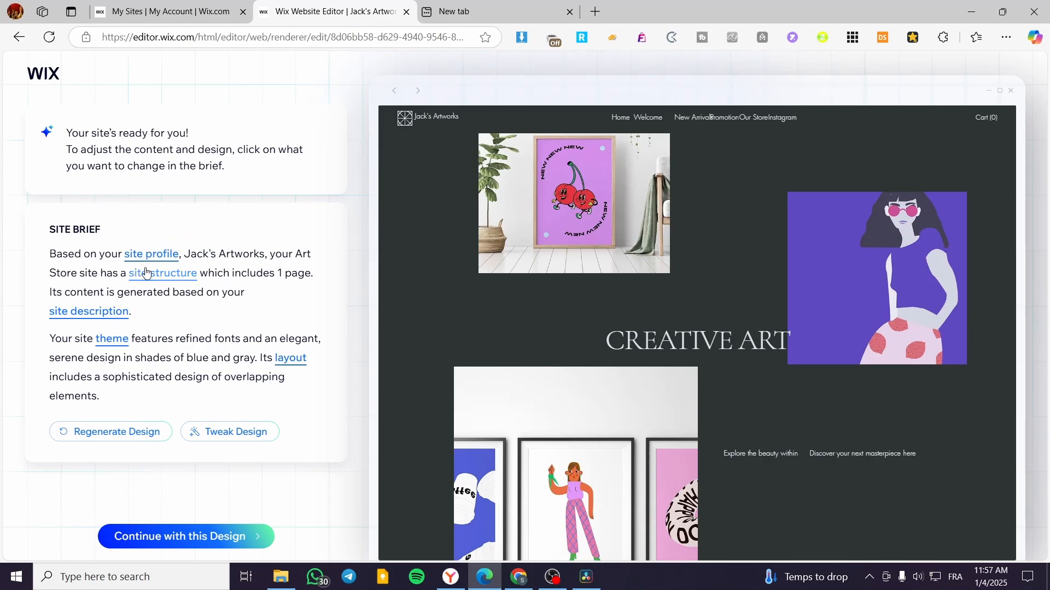
Step: Review the homepage sections and extra pages in the site structure, and close it without applying changes
{"action": "left_click", "coordinate": [182, 279]}
{"action": "scroll", "coordinate": [173, 368], "scroll_direction": "down", "scroll_amount": 5}
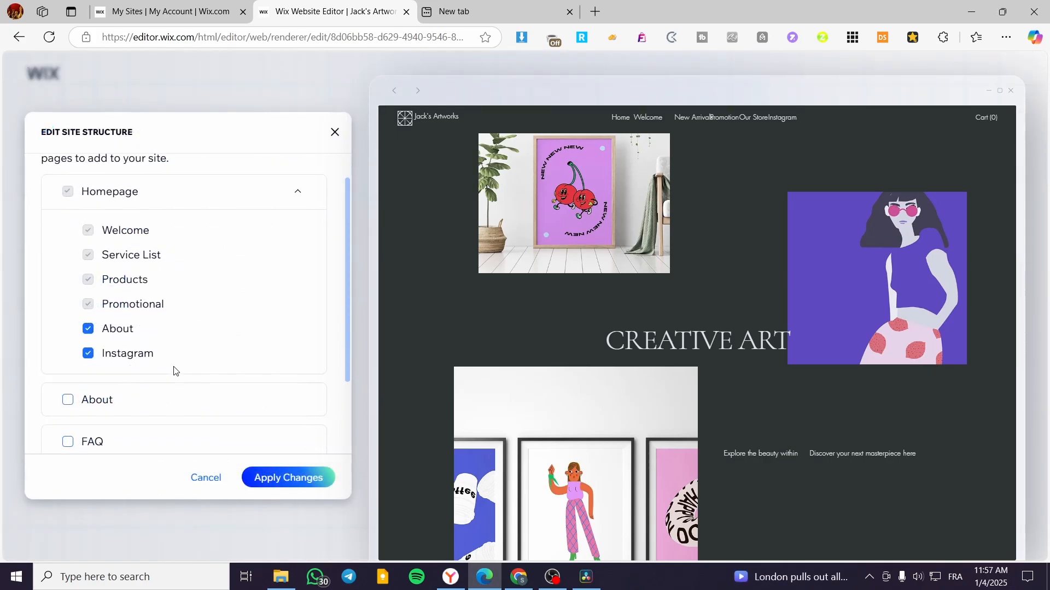
{"action": "scroll", "coordinate": [172, 422], "scroll_direction": "up", "scroll_amount": 3}
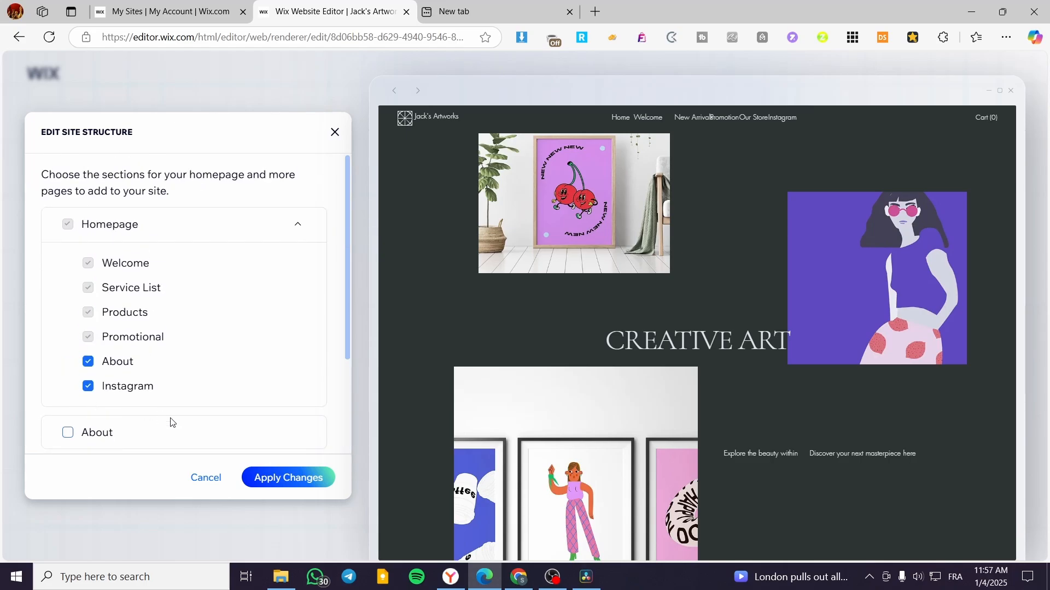
{"action": "left_click", "coordinate": [335, 132]}
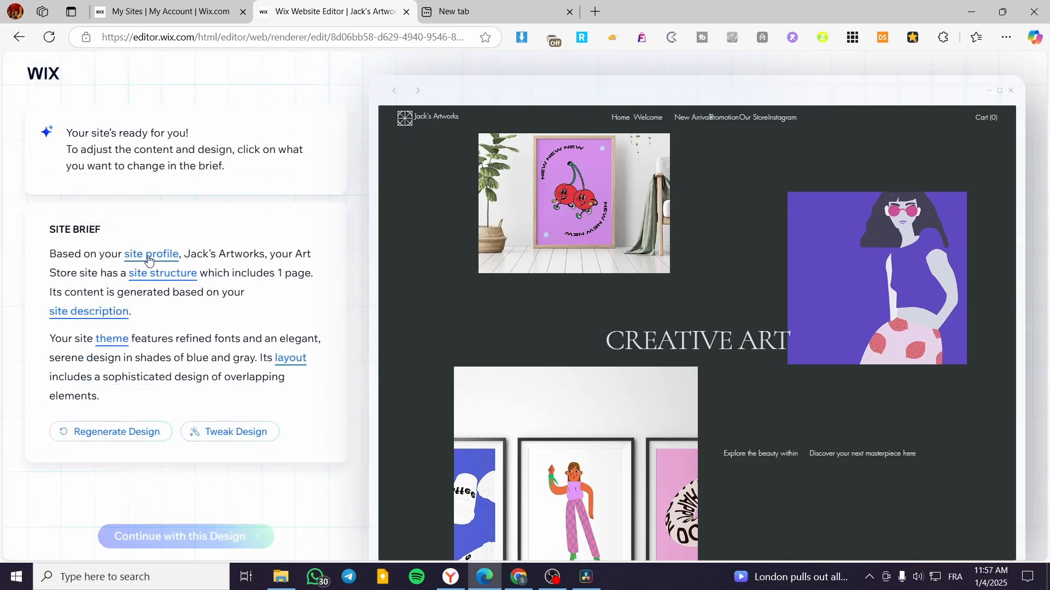
Step: Review the basic info and site description in the site profile, and close it without applying changes
{"action": "left_click", "coordinate": [152, 259]}
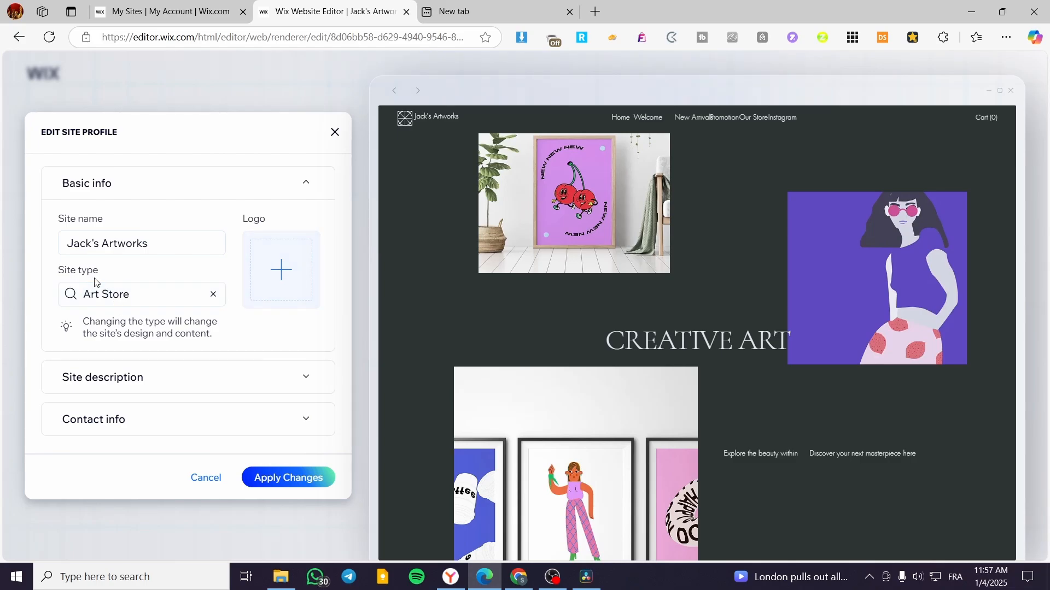
{"action": "left_click", "coordinate": [306, 378]}
{"action": "scroll", "coordinate": [310, 382], "scroll_direction": "up", "scroll_amount": 3}
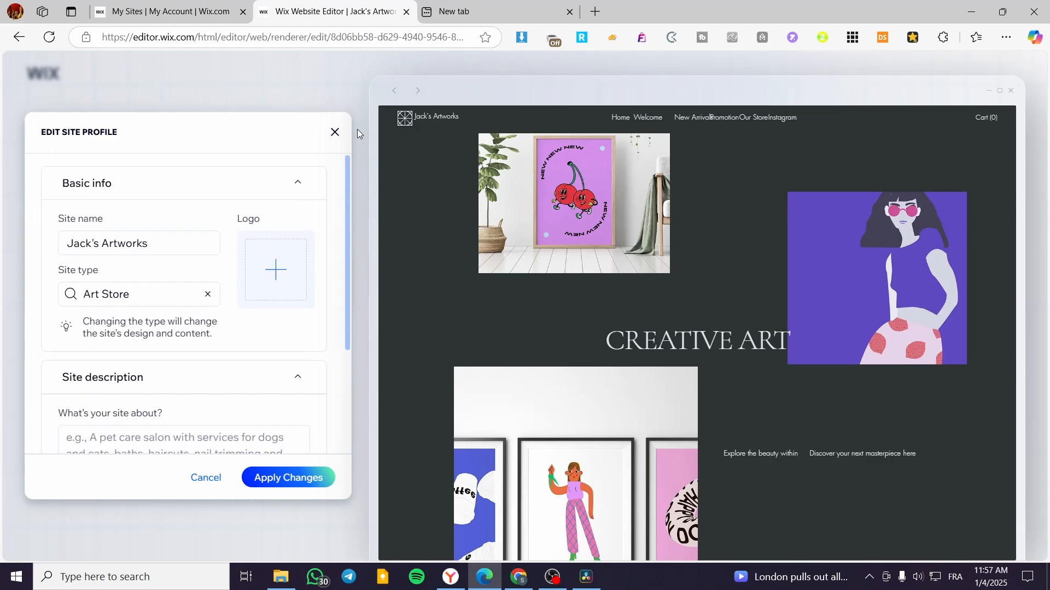
{"action": "left_click", "coordinate": [335, 133]}
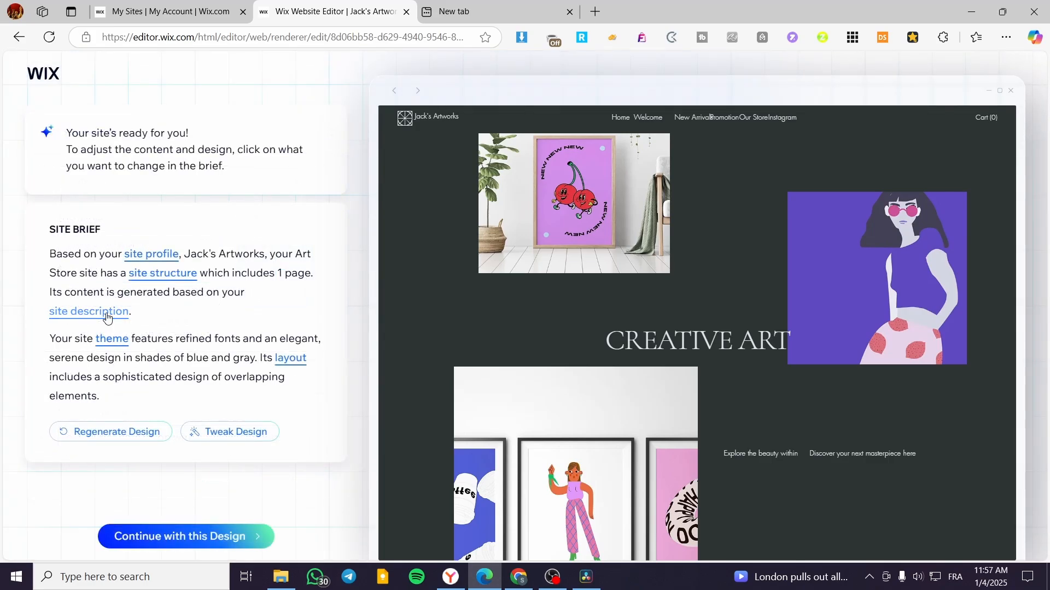
Step: Check the site description directly from the brief, and look at the site theme options without changing either
{"action": "left_click", "coordinate": [89, 312]}
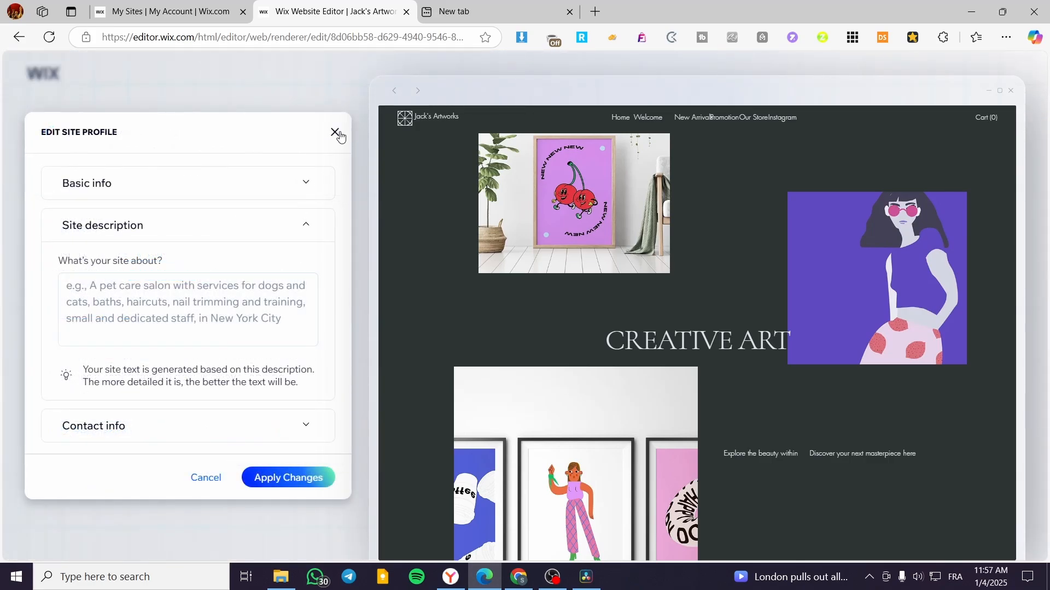
{"action": "left_click", "coordinate": [337, 133]}
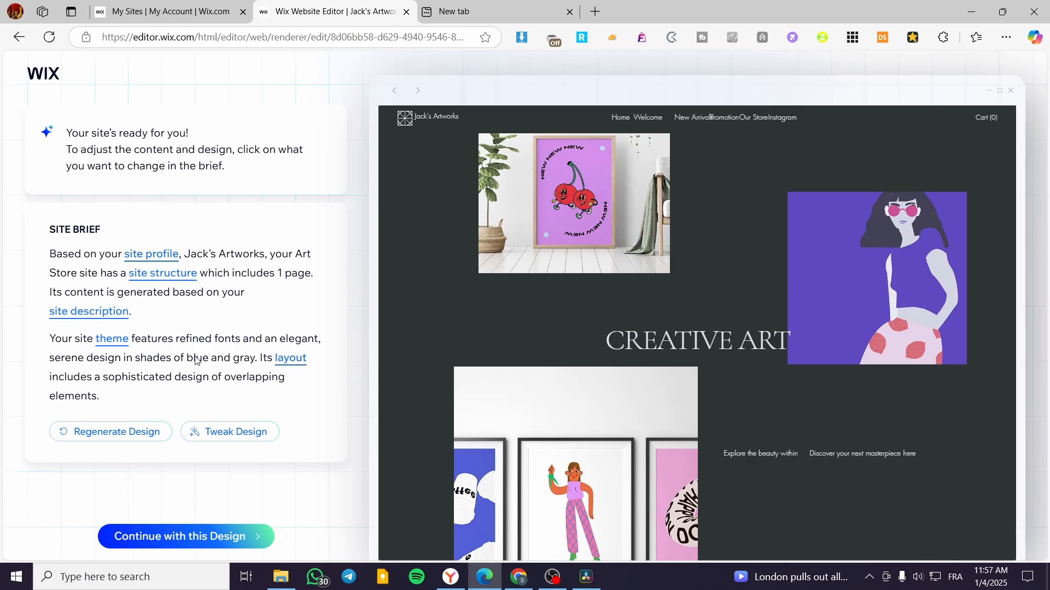
{"action": "left_click", "coordinate": [110, 340]}
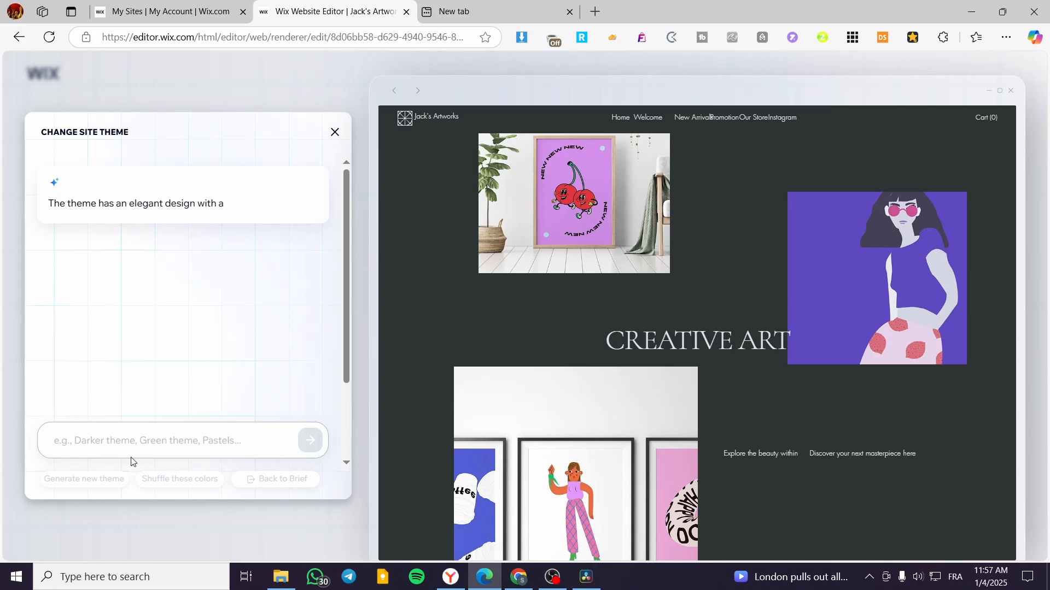
{"action": "left_click", "coordinate": [335, 133]}
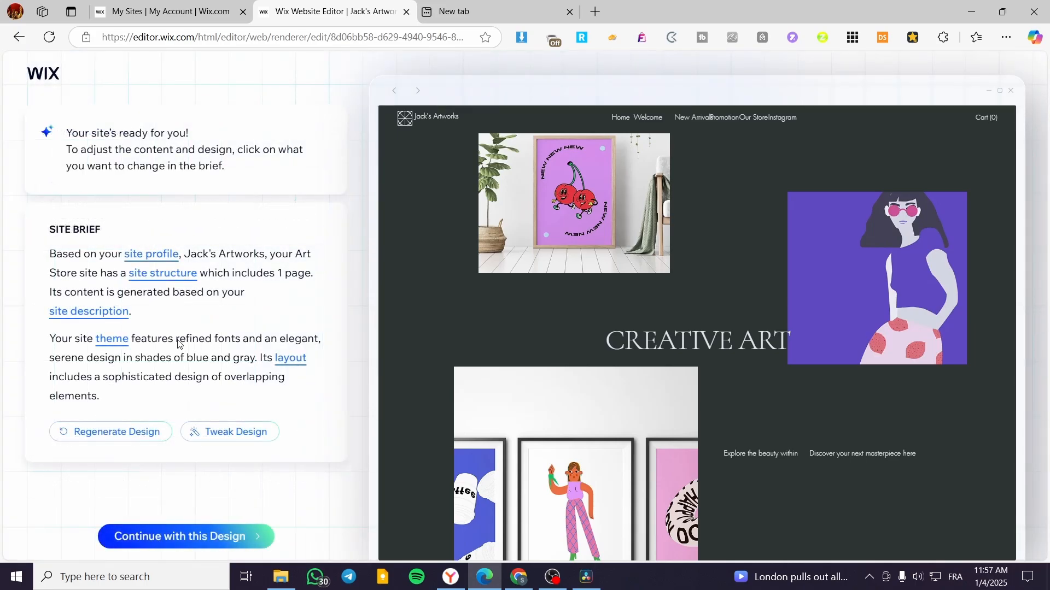
Step: Generate a new layout for the AI-designed site and return to the site brief
{"action": "left_click", "coordinate": [292, 359]}
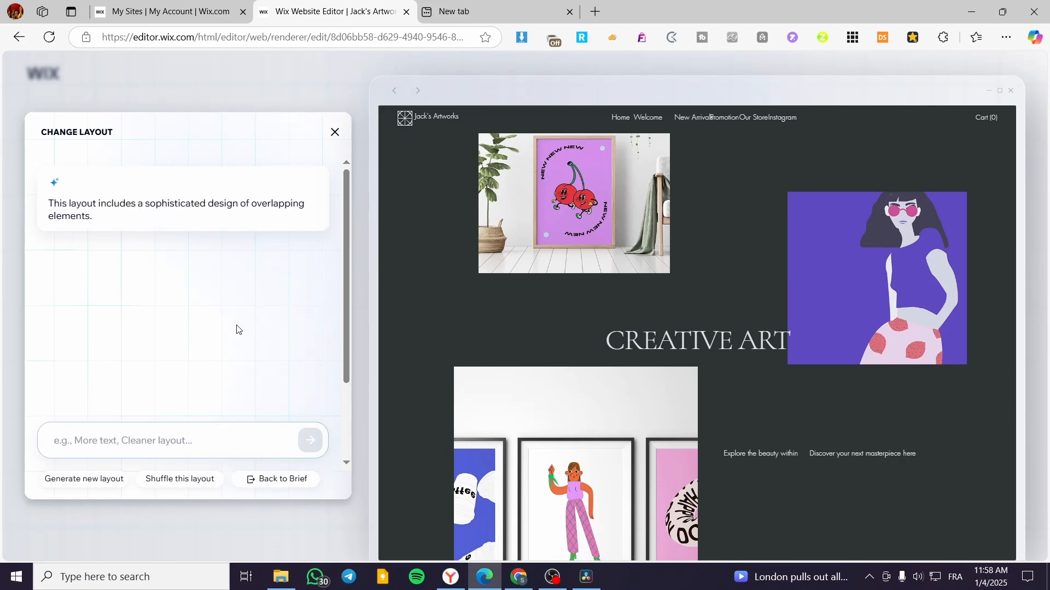
{"action": "left_click", "coordinate": [97, 484]}
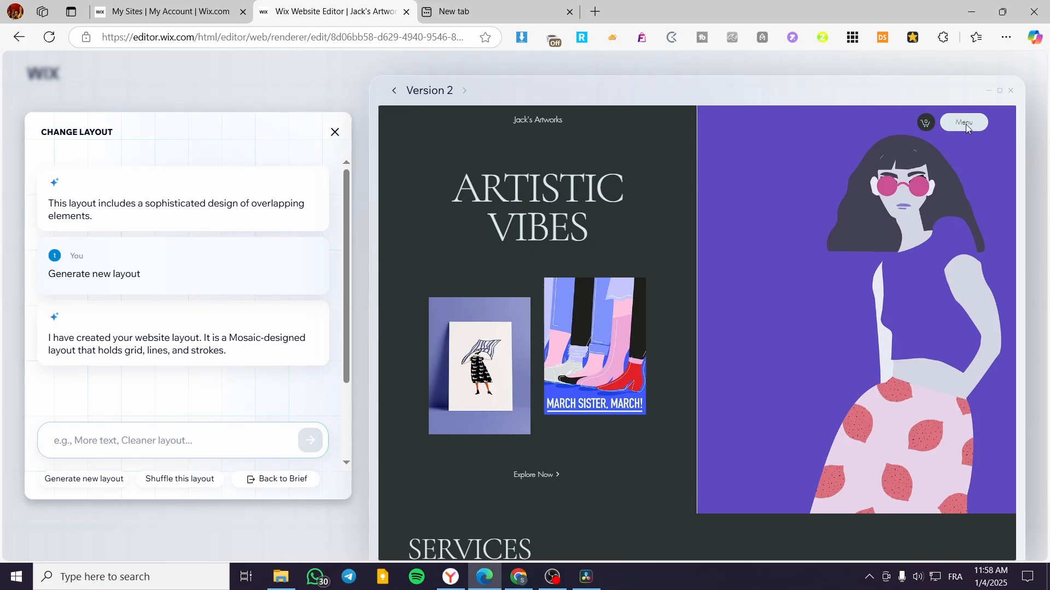
{"action": "left_click", "coordinate": [336, 133]}
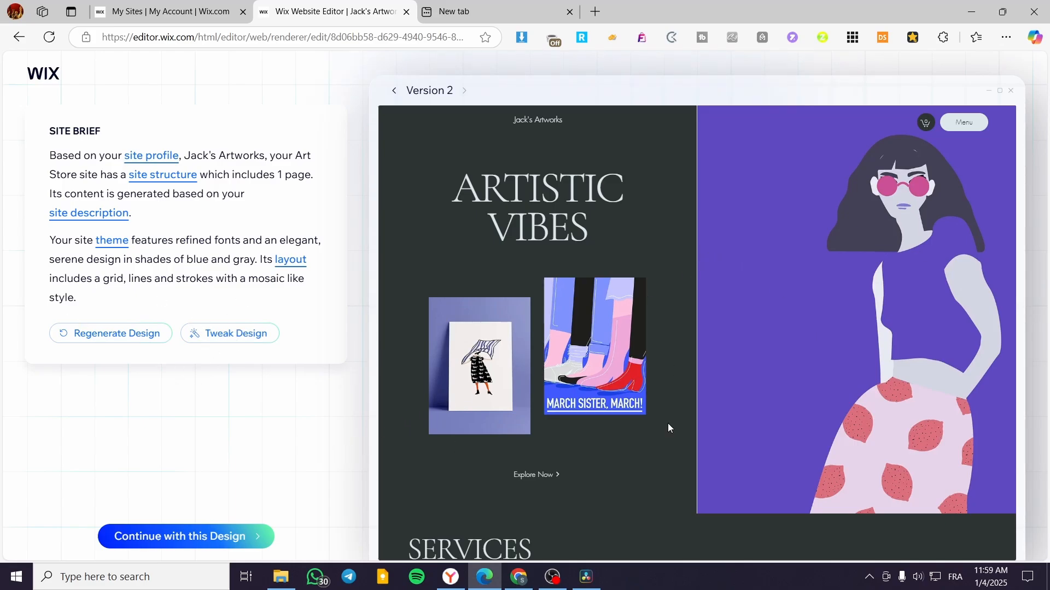
Step: Accept the Version 2 design, continue to the editor without choosing a domain, and dismiss the feedback request
{"action": "left_click", "coordinate": [106, 541]}
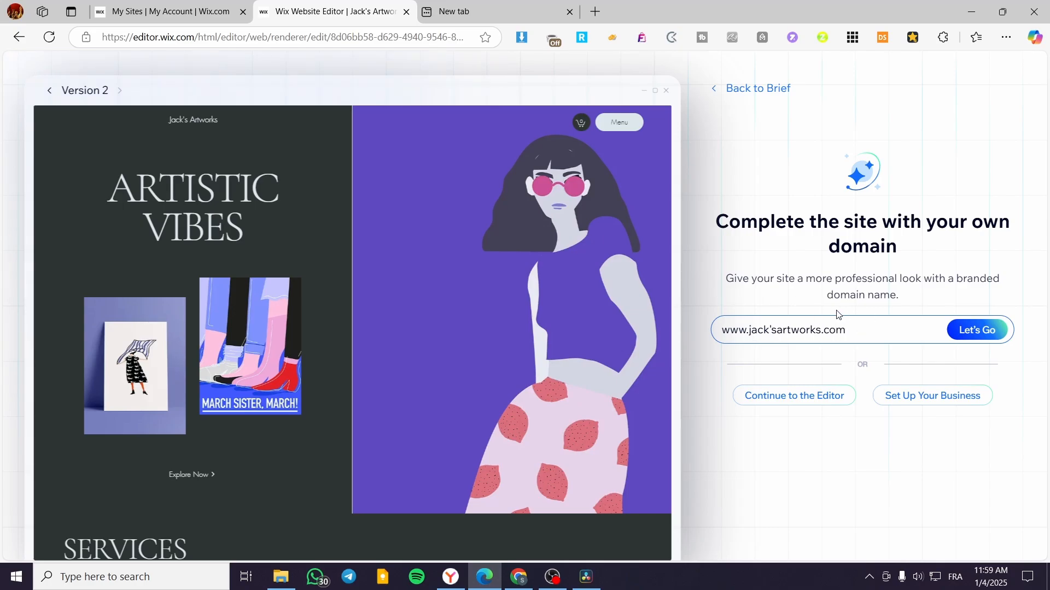
{"action": "left_click", "coordinate": [793, 395]}
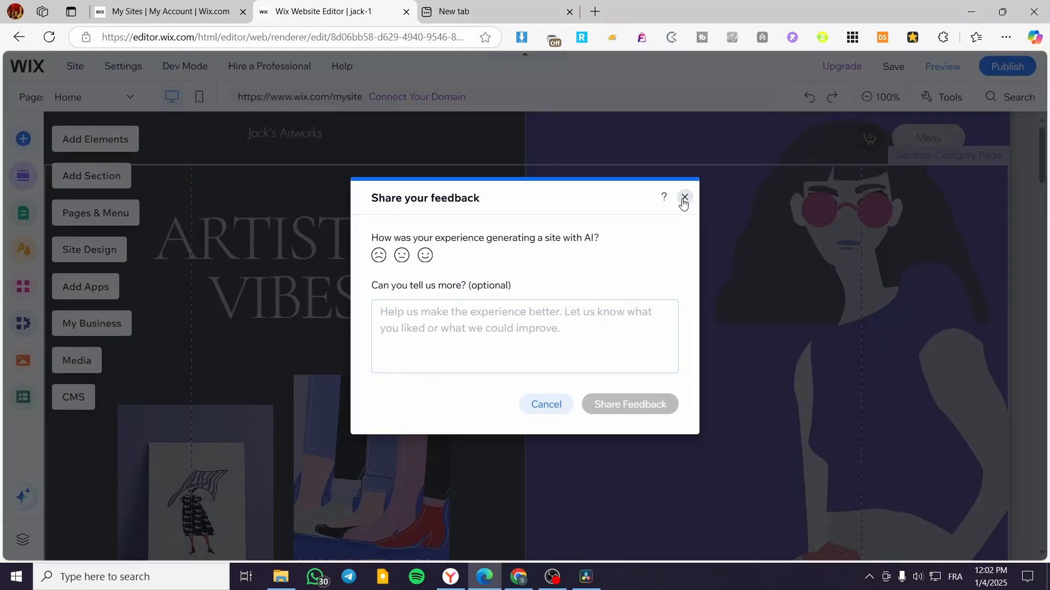
{"action": "left_click", "coordinate": [685, 199]}
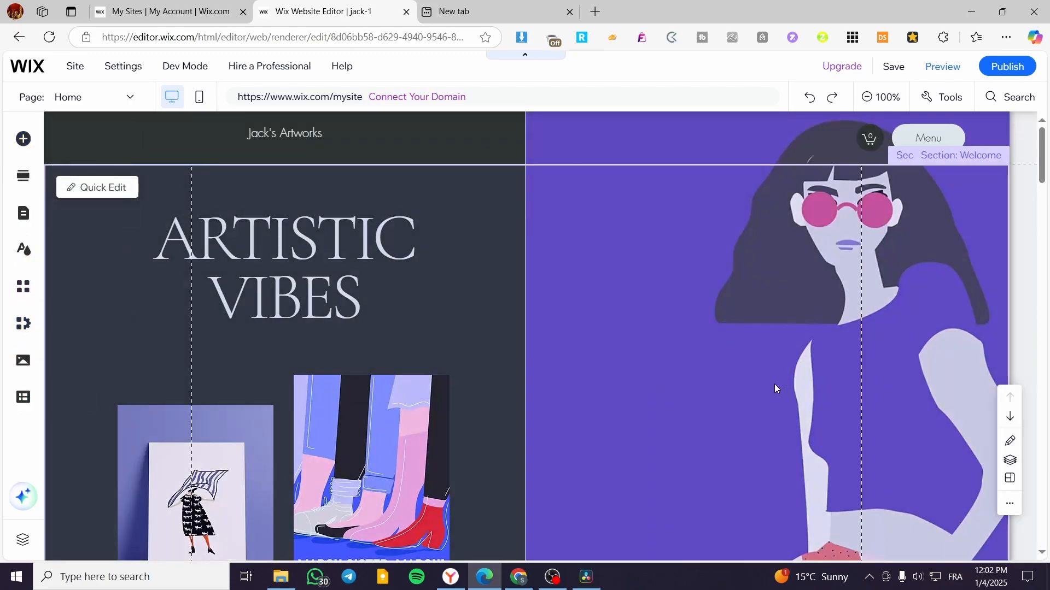
Step: Examine the sections of the generated home page in the editor, down to the footer
{"action": "scroll", "coordinate": [660, 353], "scroll_direction": "down", "scroll_amount": 15}
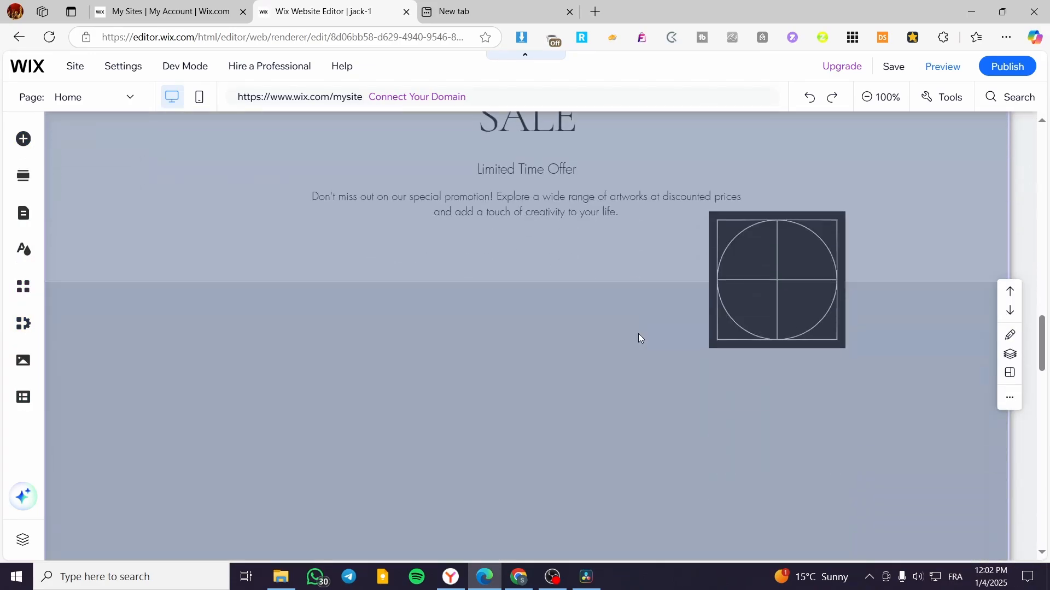
{"action": "scroll", "coordinate": [771, 336], "scroll_direction": "down", "scroll_amount": 2}
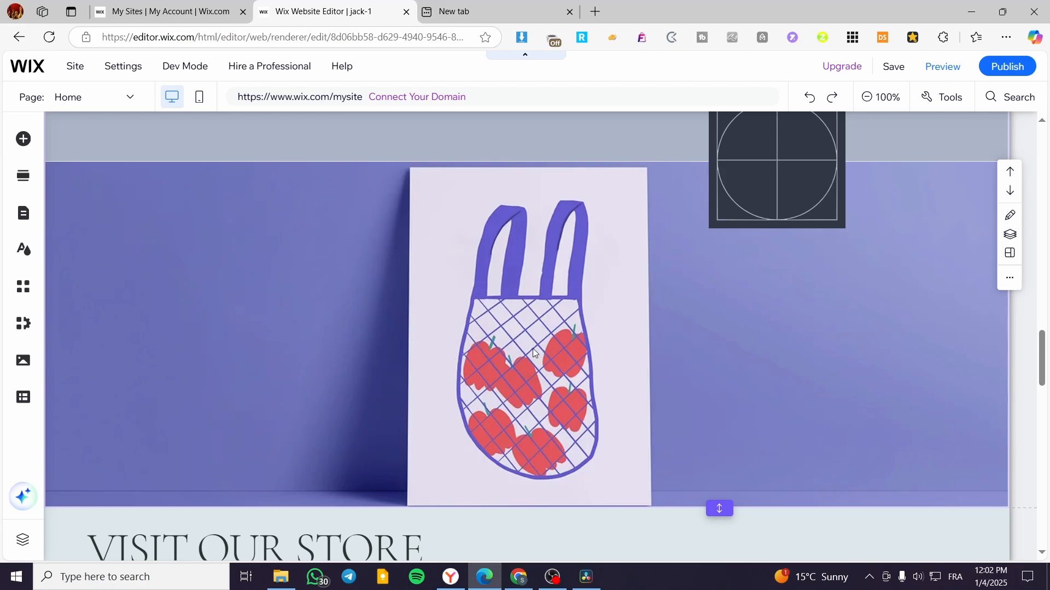
{"action": "scroll", "coordinate": [733, 327], "scroll_direction": "down", "scroll_amount": 4}
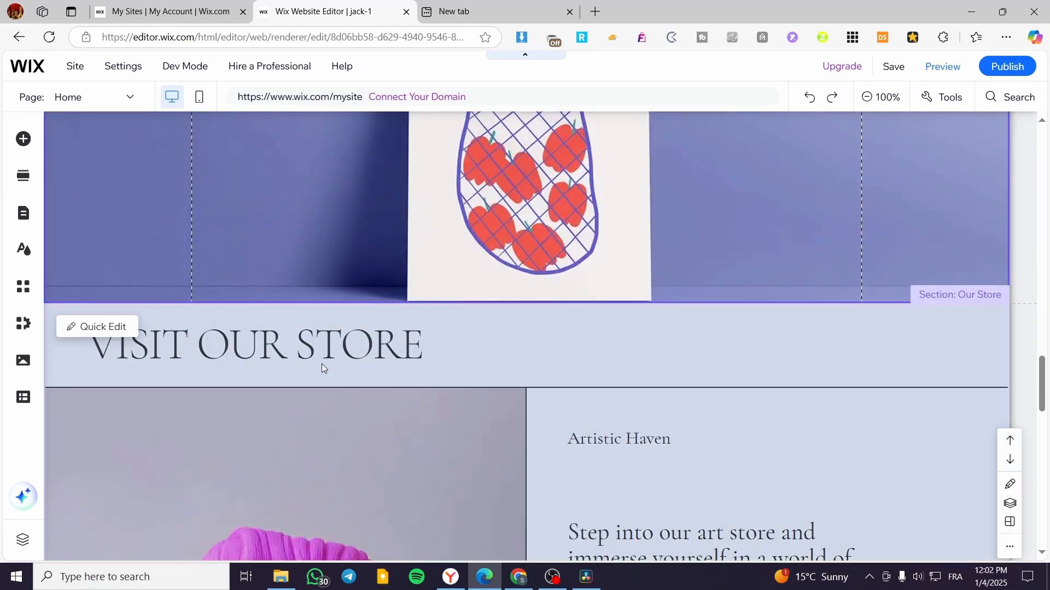
{"action": "scroll", "coordinate": [323, 365], "scroll_direction": "down", "scroll_amount": 4}
{"action": "scroll", "coordinate": [403, 384], "scroll_direction": "down", "scroll_amount": 12}
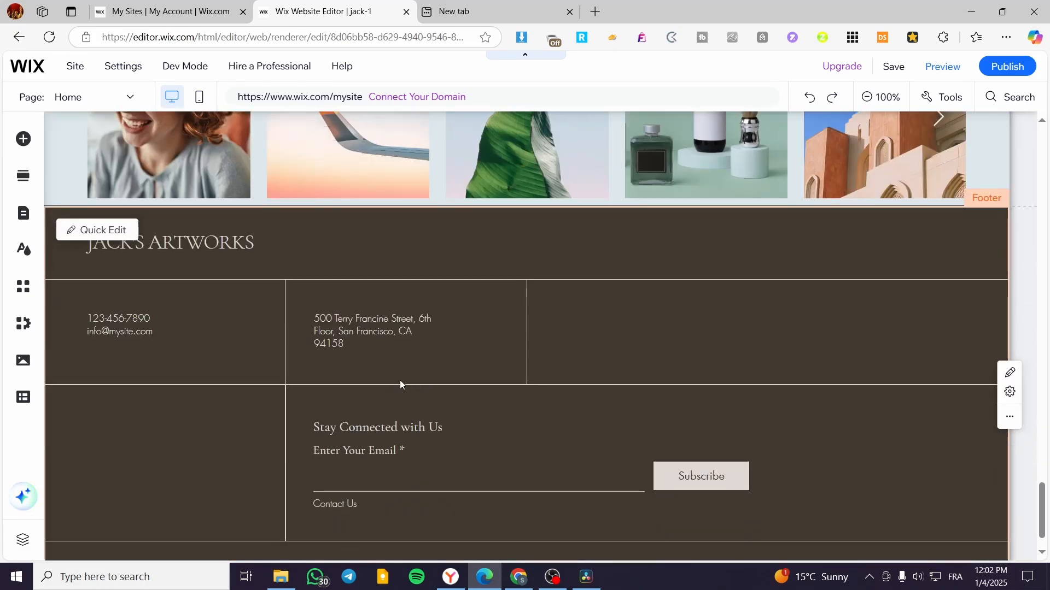
Step: Examine the editing options of the two artwork images and both column backgrounds in the home page's welcome section
{"action": "scroll", "coordinate": [397, 402], "scroll_direction": "up", "scroll_amount": 20}
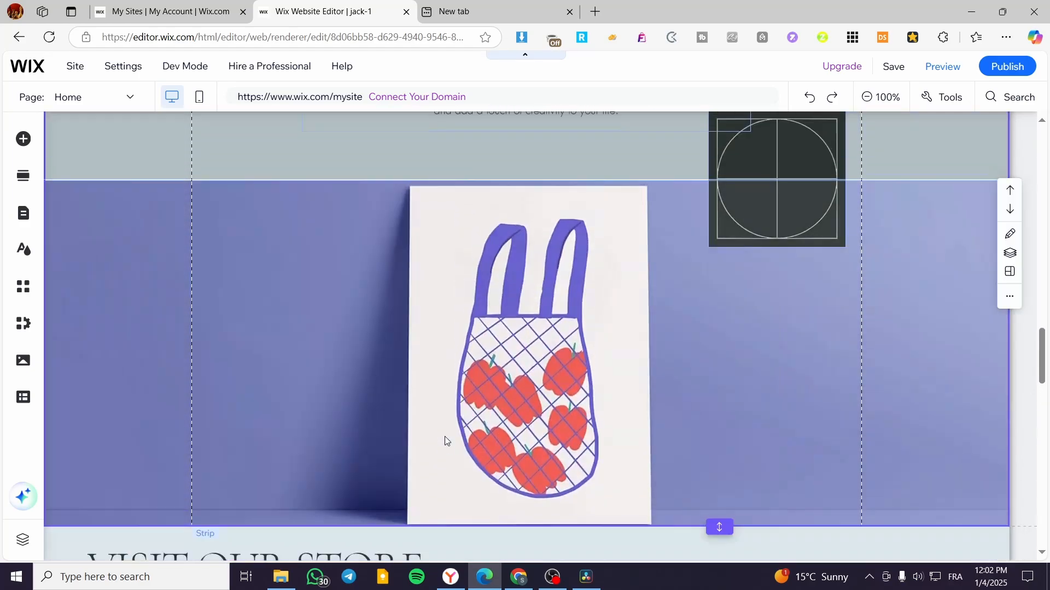
{"action": "scroll", "coordinate": [444, 437], "scroll_direction": "up", "scroll_amount": 20}
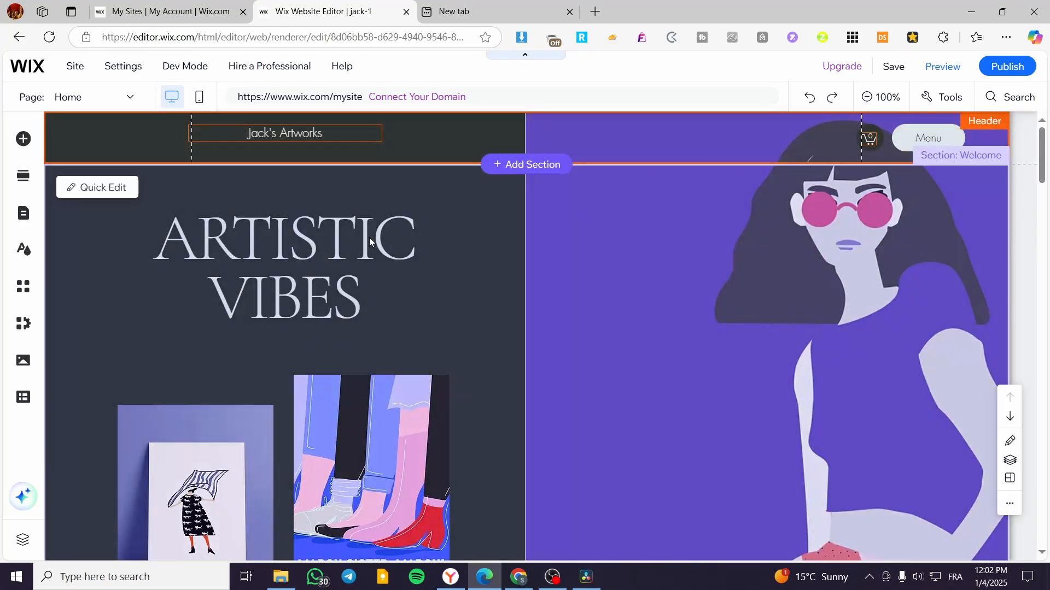
{"action": "left_click", "coordinate": [359, 455]}
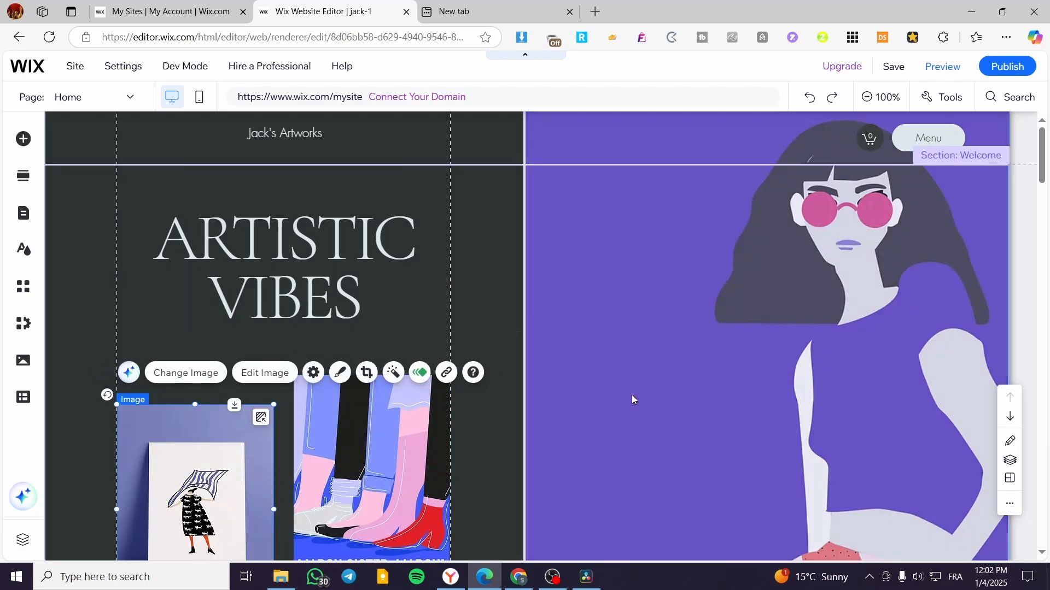
{"action": "left_click", "coordinate": [632, 399]}
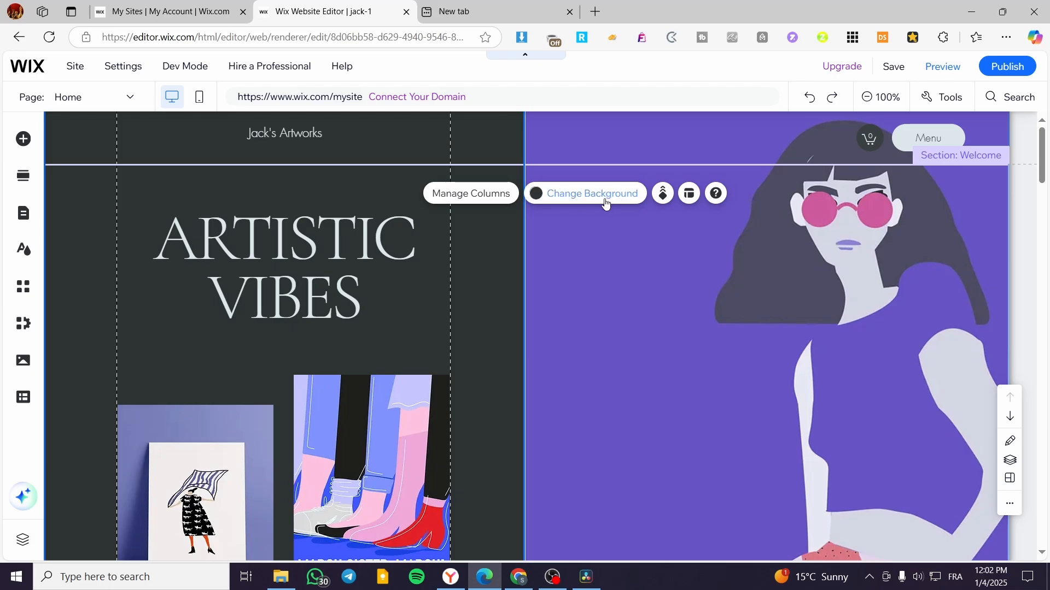
{"action": "left_click", "coordinate": [733, 344]}
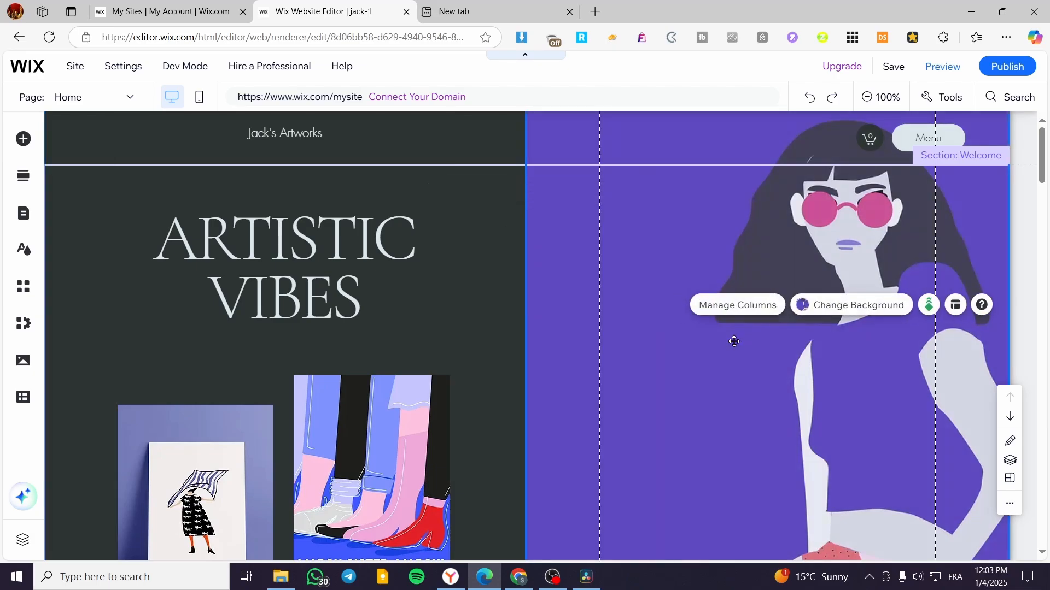
{"action": "scroll", "coordinate": [362, 330], "scroll_direction": "down", "scroll_amount": 4}
{"action": "left_click", "coordinate": [362, 330]}
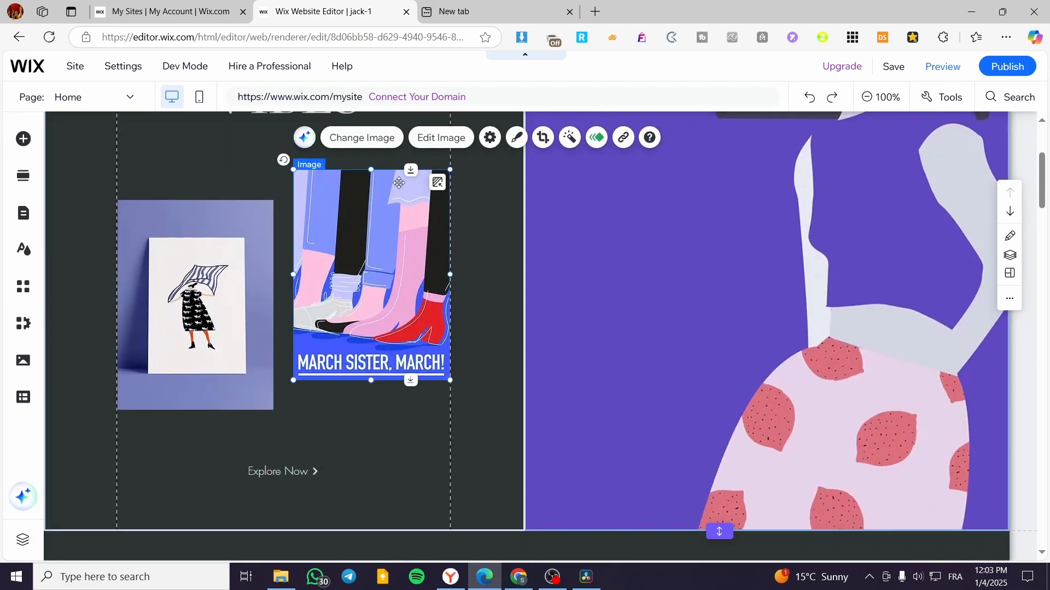
{"action": "left_click", "coordinate": [268, 308]}
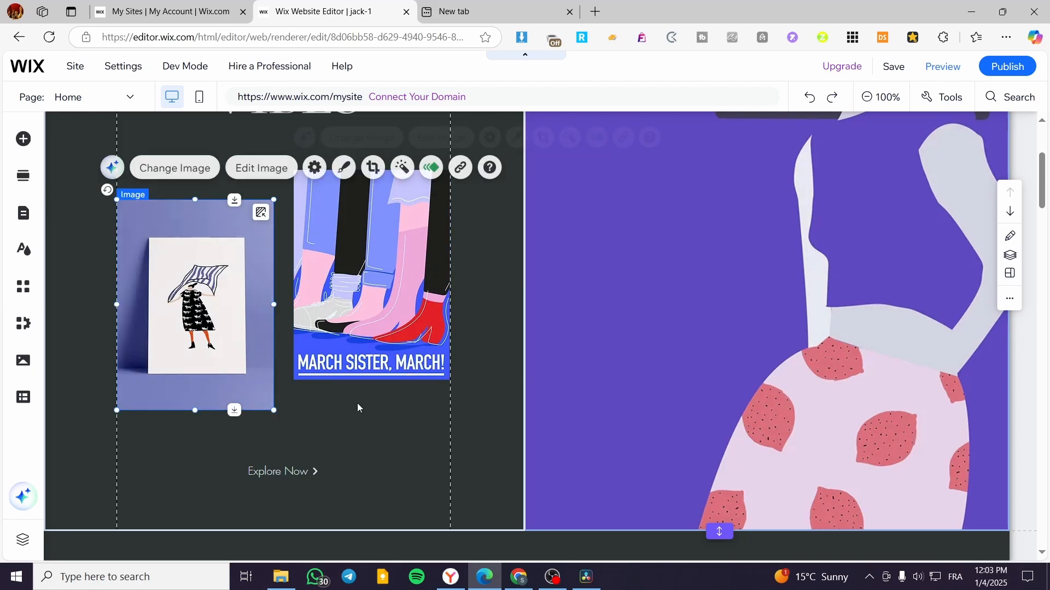
Step: Look through the Services section and the New Arrivals product gallery on the home page
{"action": "scroll", "coordinate": [366, 409], "scroll_direction": "down", "scroll_amount": 4}
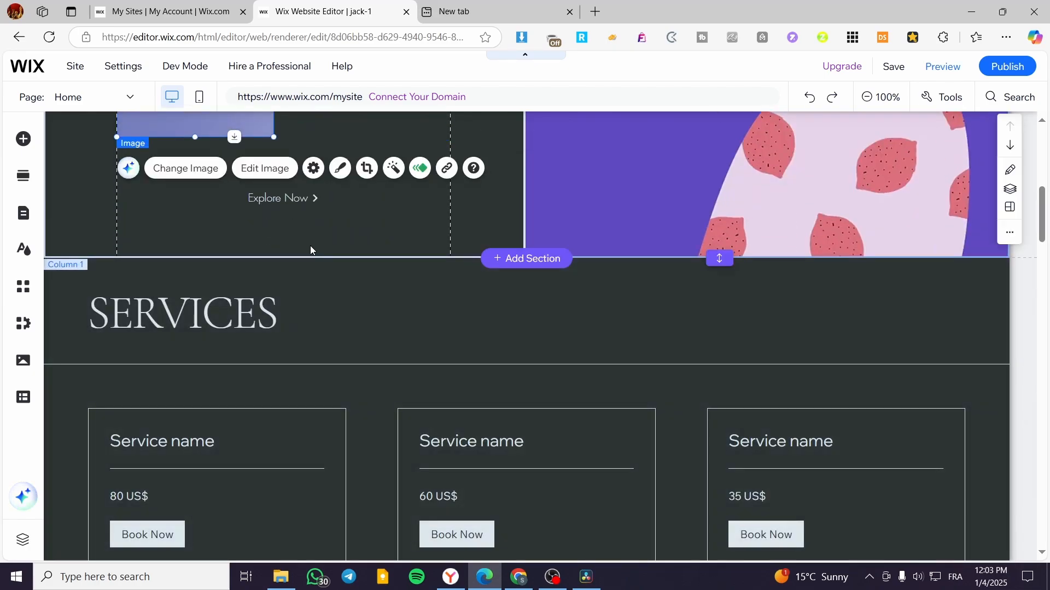
{"action": "scroll", "coordinate": [427, 284], "scroll_direction": "up", "scroll_amount": 3}
{"action": "scroll", "coordinate": [520, 369], "scroll_direction": "down", "scroll_amount": 7}
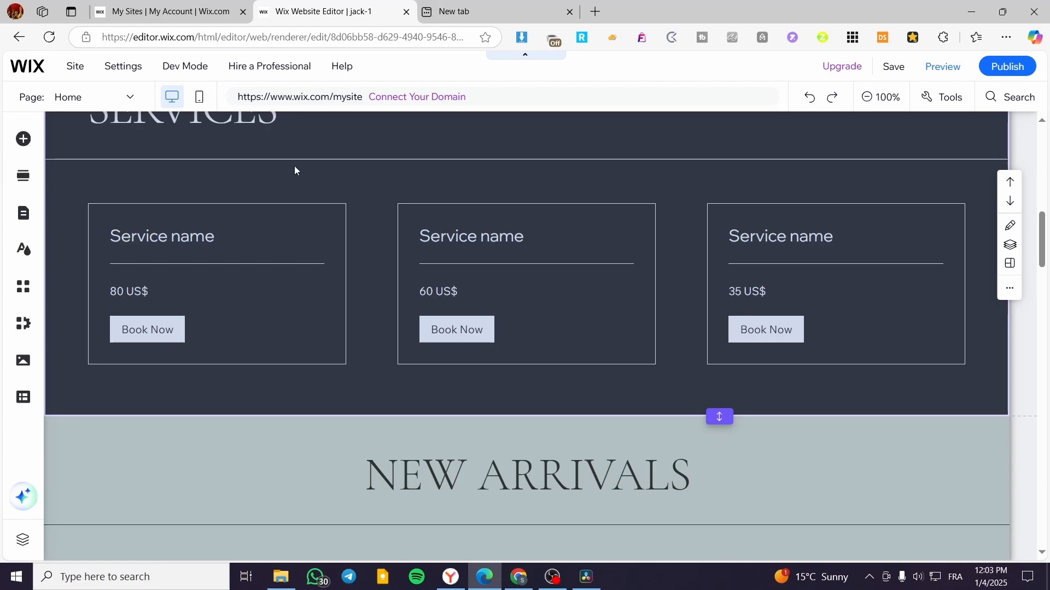
{"action": "scroll", "coordinate": [295, 212], "scroll_direction": "down", "scroll_amount": 5}
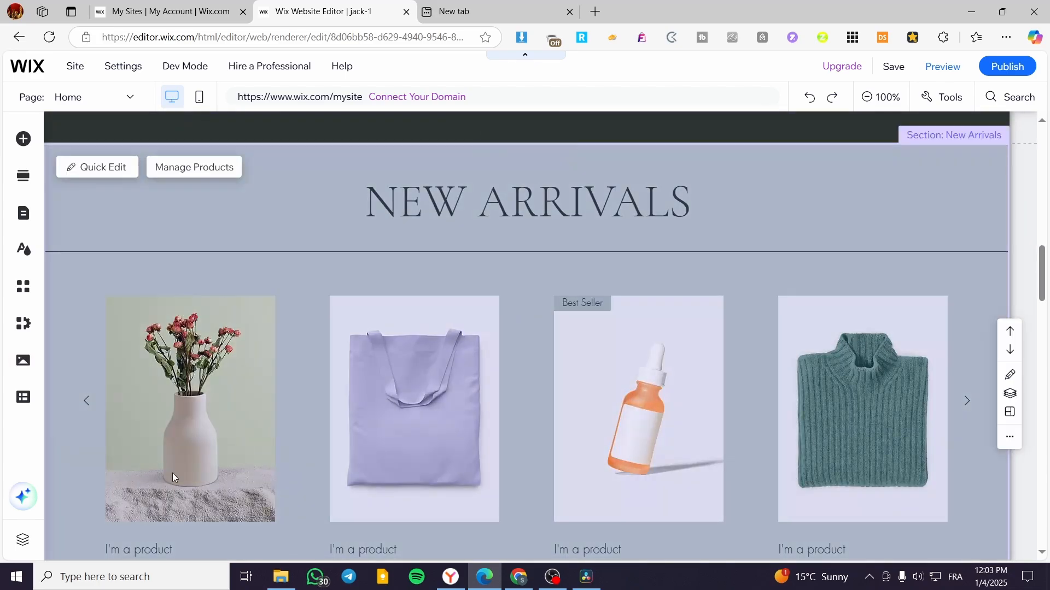
{"action": "scroll", "coordinate": [328, 459], "scroll_direction": "down", "scroll_amount": 5}
{"action": "scroll", "coordinate": [651, 398], "scroll_direction": "up", "scroll_amount": 4}
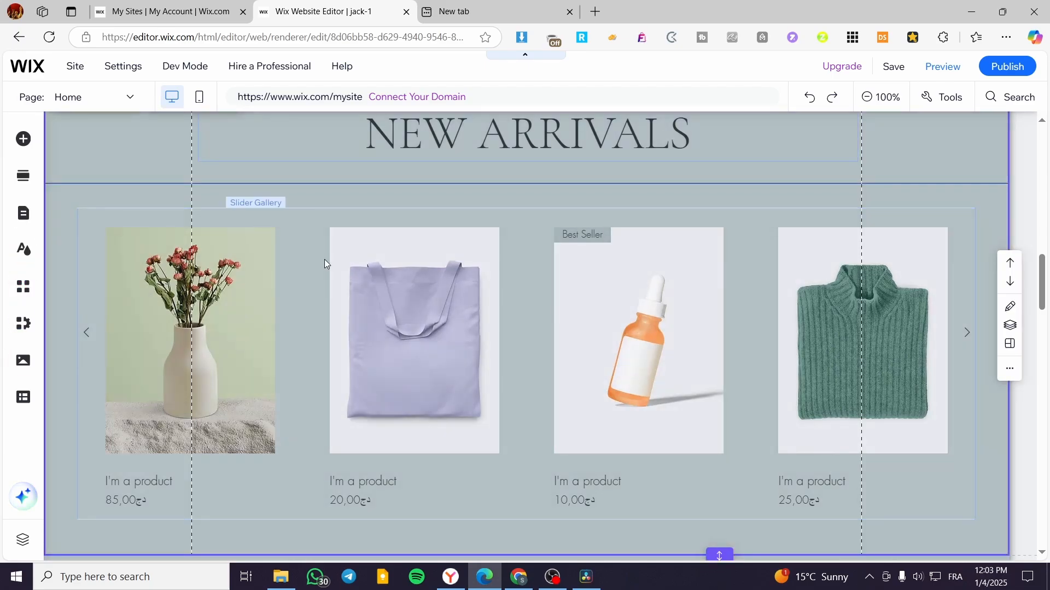
Step: Open product management from the New Arrivals gallery, dismiss the tip, and start a new digital file product
{"action": "left_click", "coordinate": [239, 217]}
{"action": "left_click", "coordinate": [138, 183]}
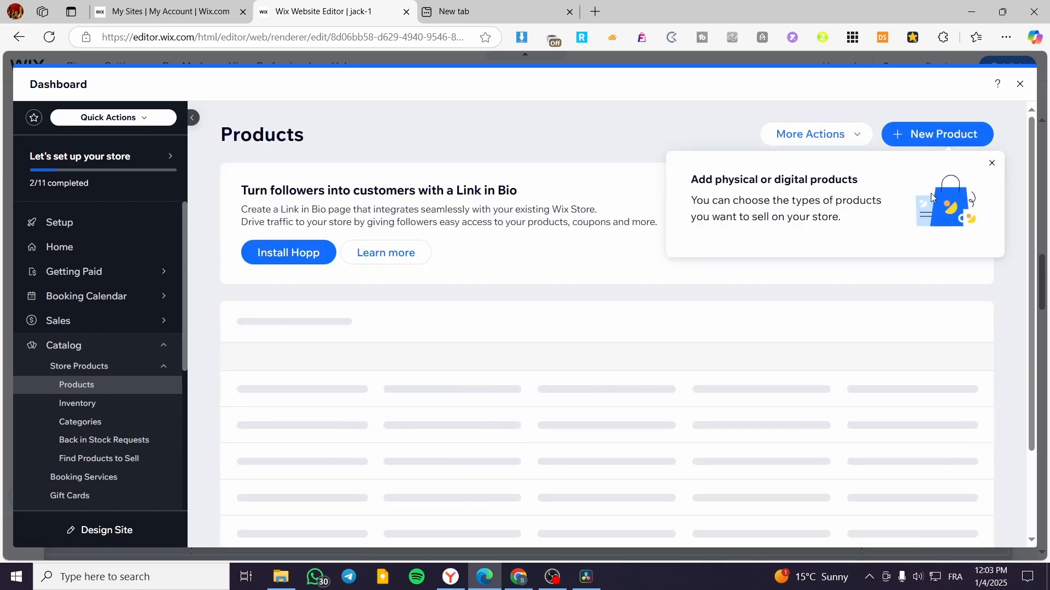
{"action": "left_click", "coordinate": [985, 167]}
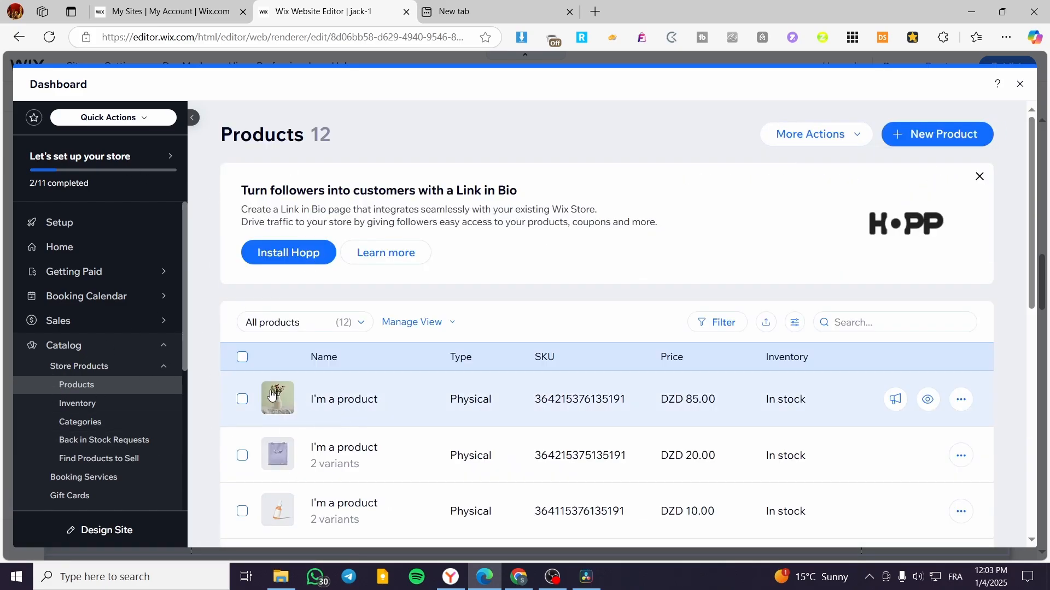
{"action": "left_click", "coordinate": [955, 131]}
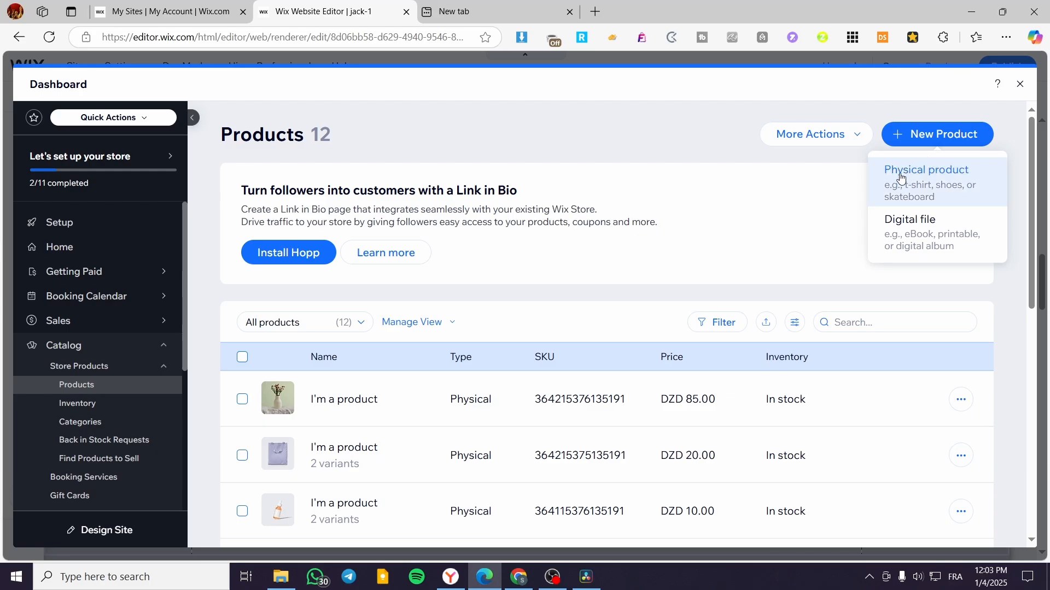
{"action": "left_click", "coordinate": [964, 246]}
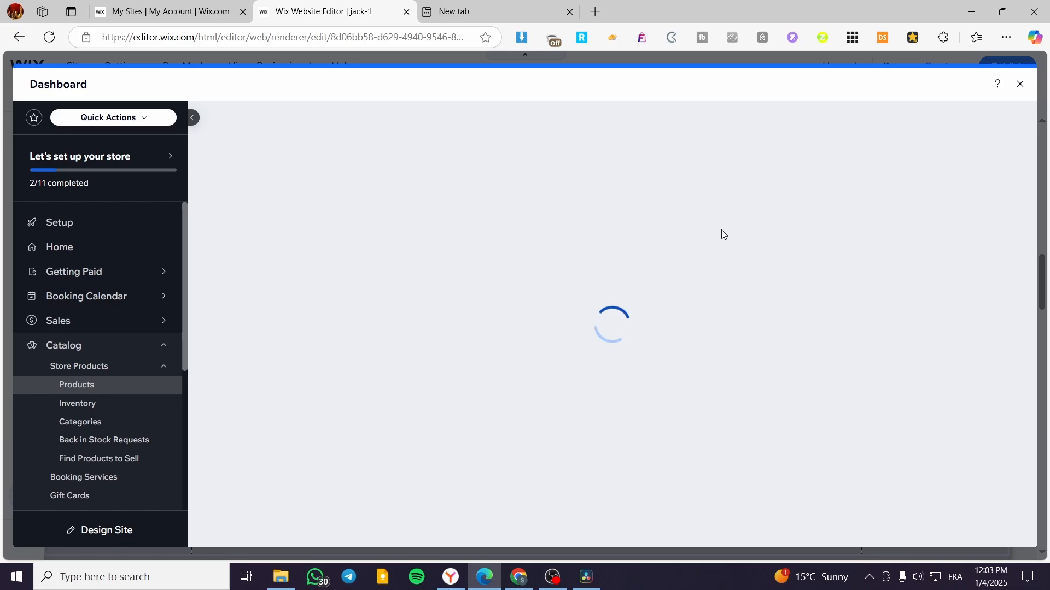
Step: Examine the new digital product form, from file upload and product info through media and pricing to inventory
{"action": "scroll", "coordinate": [549, 328], "scroll_direction": "down", "scroll_amount": 1}
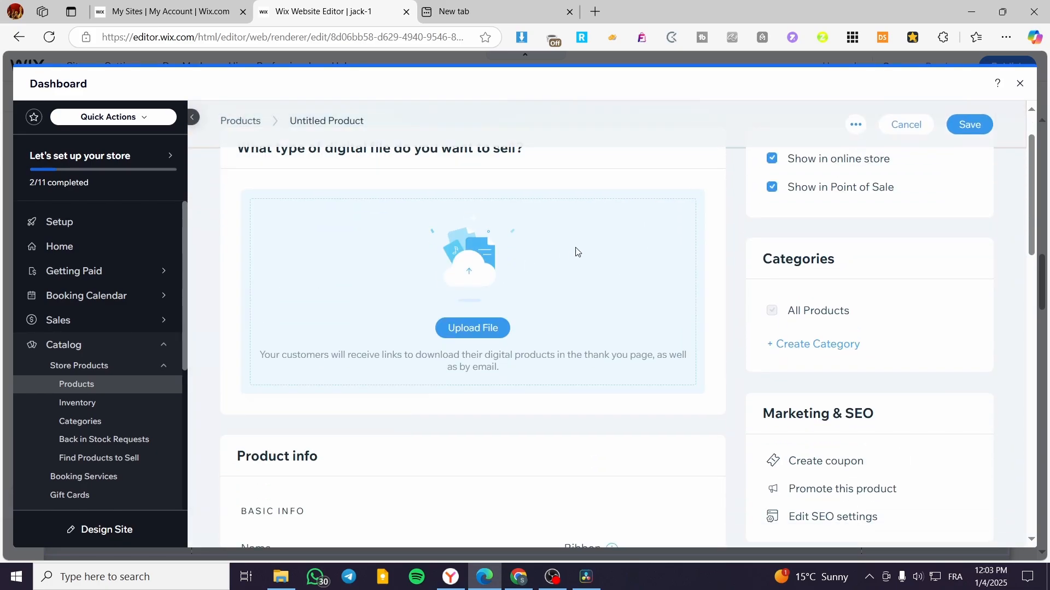
{"action": "scroll", "coordinate": [462, 266], "scroll_direction": "down", "scroll_amount": 3}
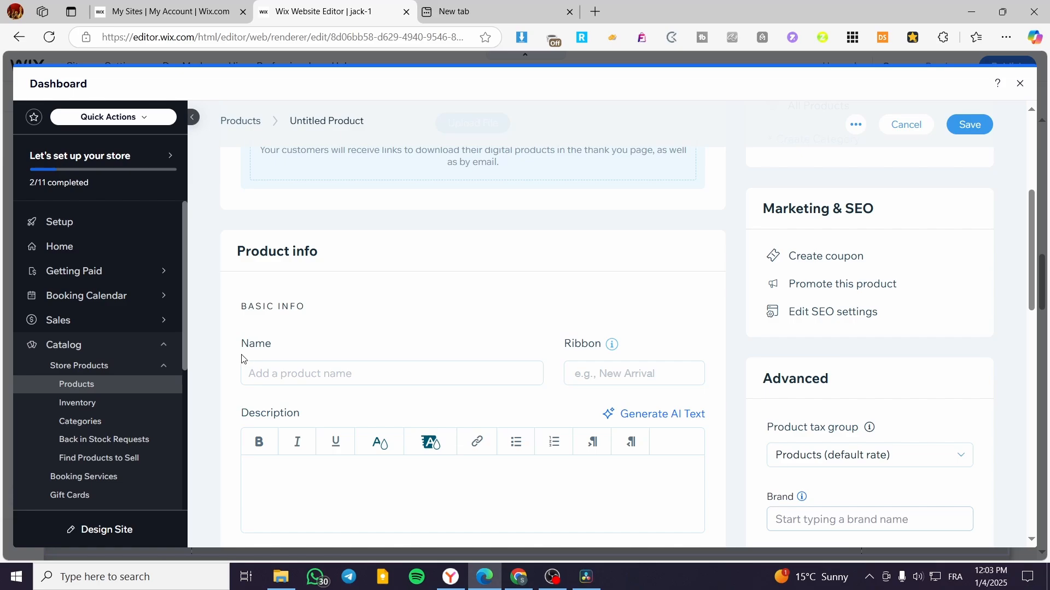
{"action": "scroll", "coordinate": [382, 295], "scroll_direction": "down", "scroll_amount": 2}
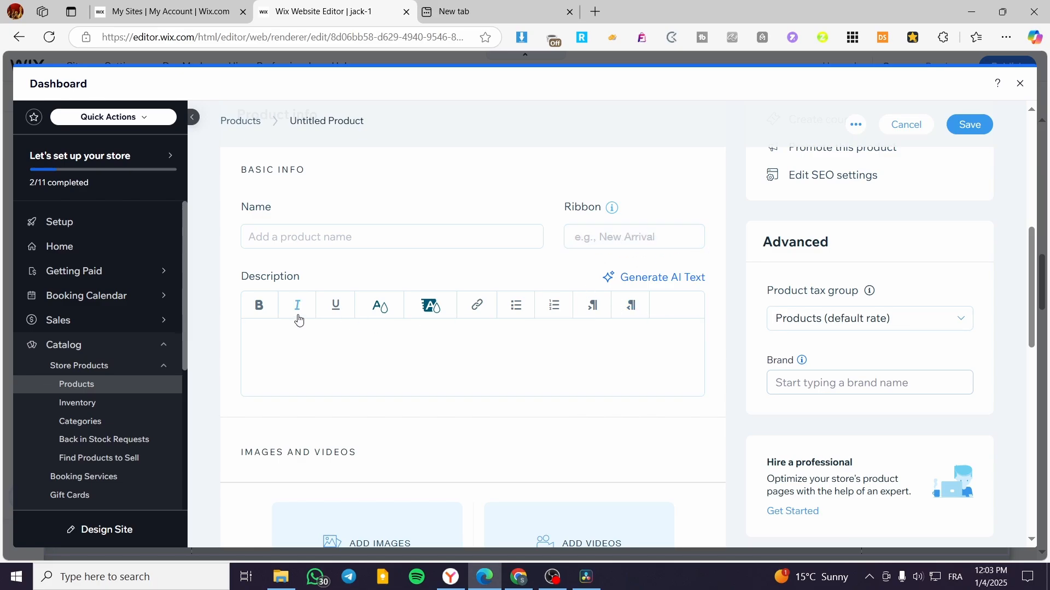
{"action": "scroll", "coordinate": [275, 306], "scroll_direction": "down", "scroll_amount": 1}
{"action": "scroll", "coordinate": [276, 306], "scroll_direction": "down", "scroll_amount": 3}
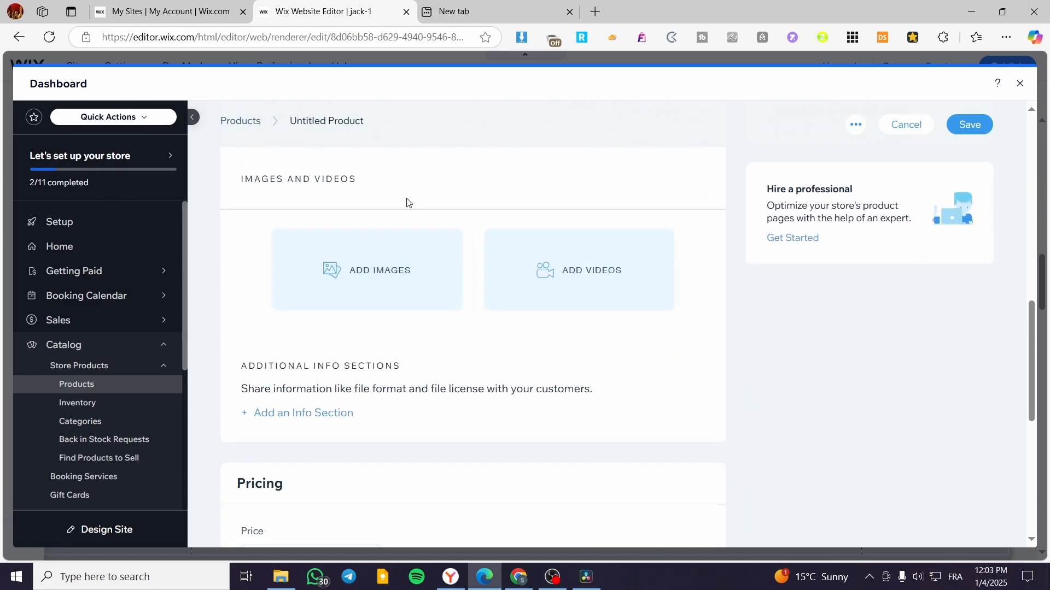
{"action": "scroll", "coordinate": [470, 316], "scroll_direction": "down", "scroll_amount": 2}
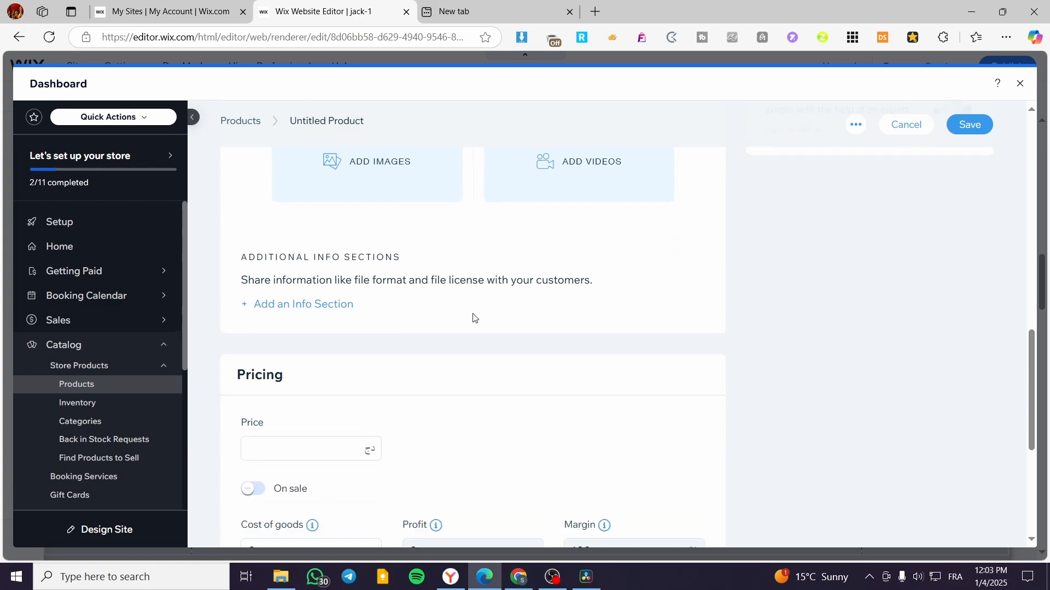
{"action": "scroll", "coordinate": [344, 291], "scroll_direction": "down", "scroll_amount": 2}
{"action": "scroll", "coordinate": [294, 298], "scroll_direction": "down", "scroll_amount": 2}
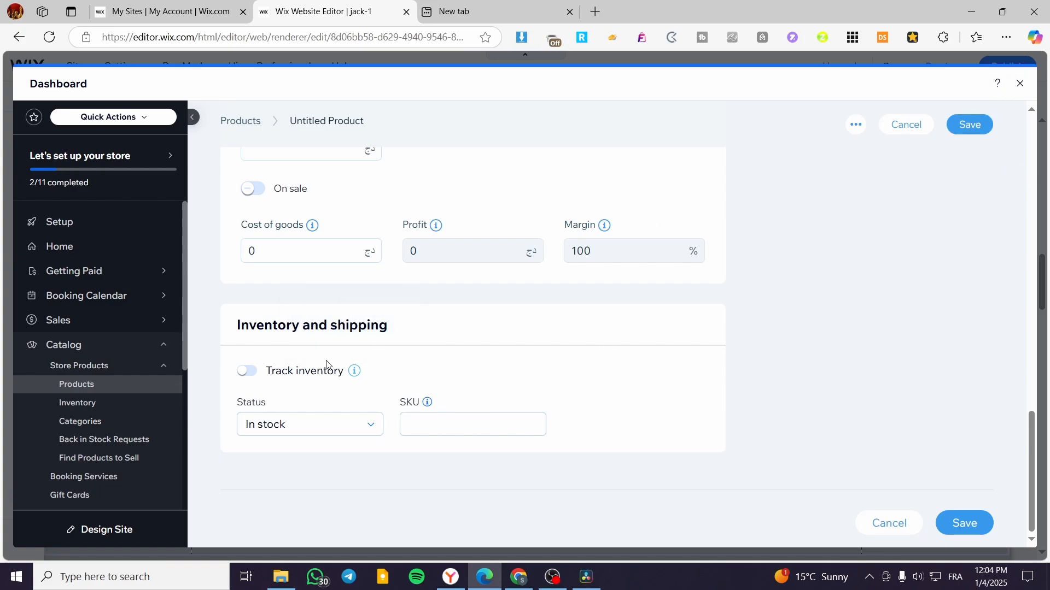
Step: Try inventory tracking on the untitled product, leave the dashboard without saving, and close the empty browser tab
{"action": "left_click", "coordinate": [246, 372]}
{"action": "left_click_drag", "start_coordinate": [257, 423], "coordinate": [244, 422]}
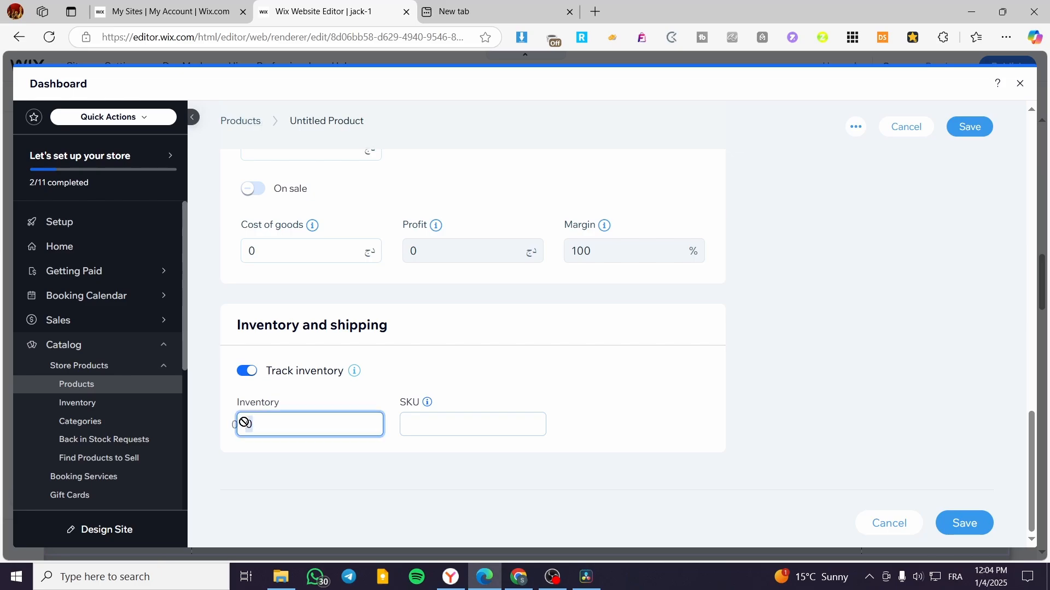
{"action": "left_click", "coordinate": [1020, 83]}
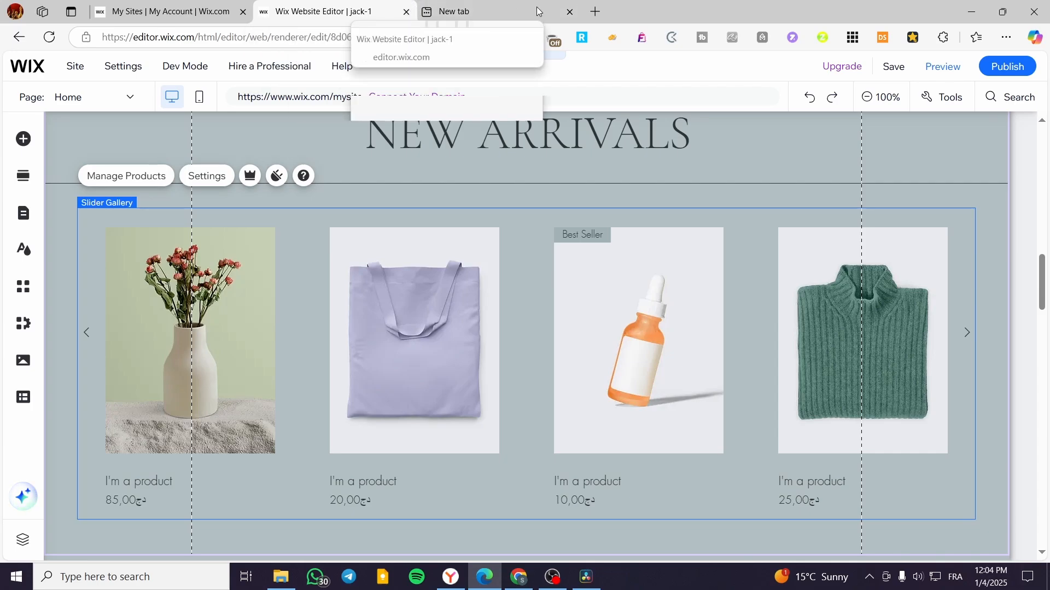
{"action": "left_click", "coordinate": [569, 12]}
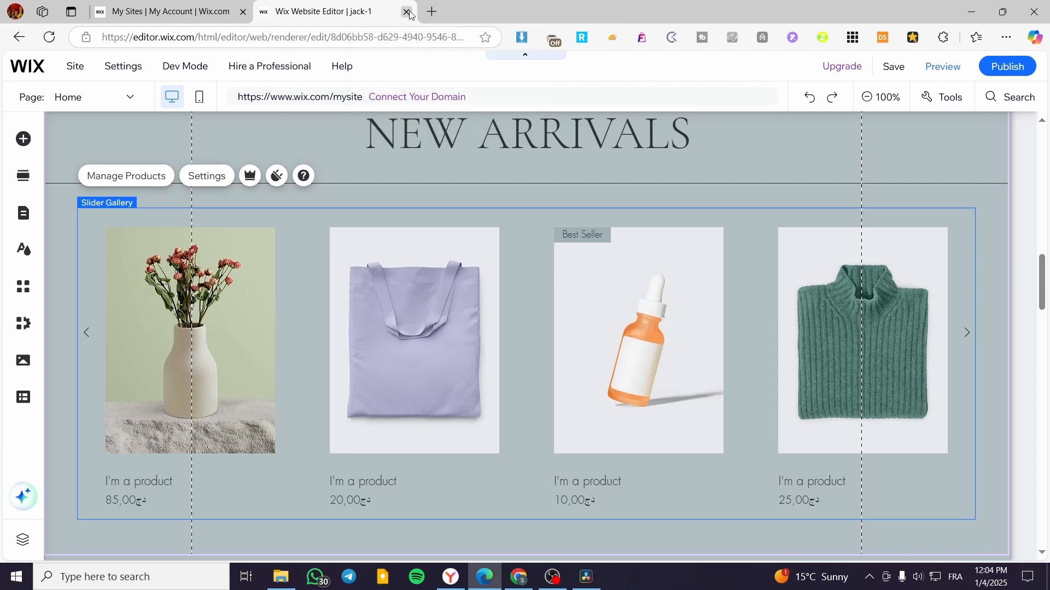